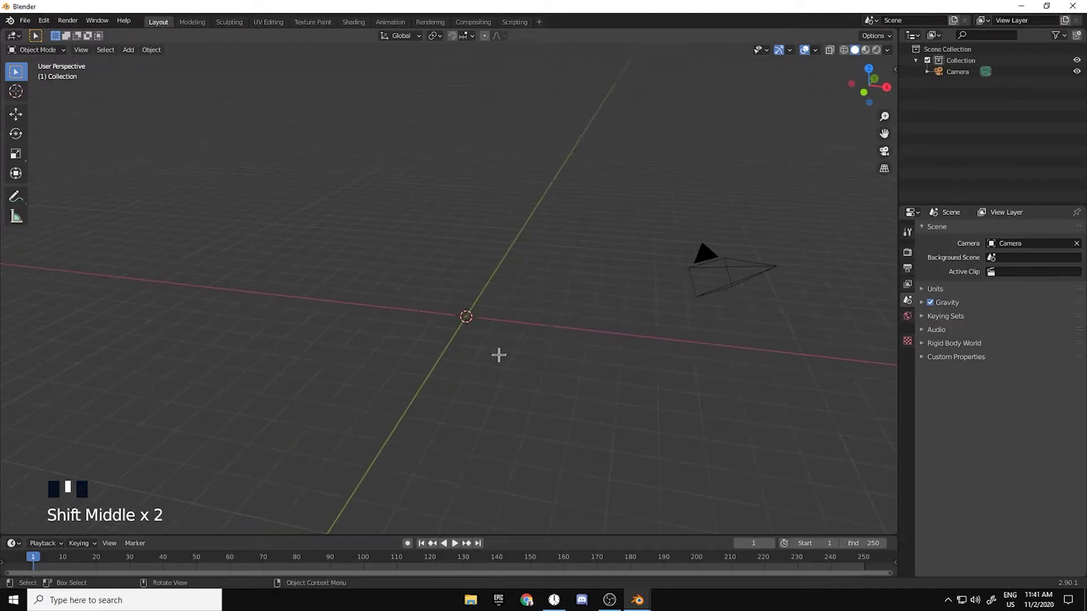
# - Append the F_Med_Soldier_01.mo.007 object from Meowless Jersey.blend into the scene
pyautogui.hotkey('shift', 'c')
pyautogui.scroll(2, 589, 358)
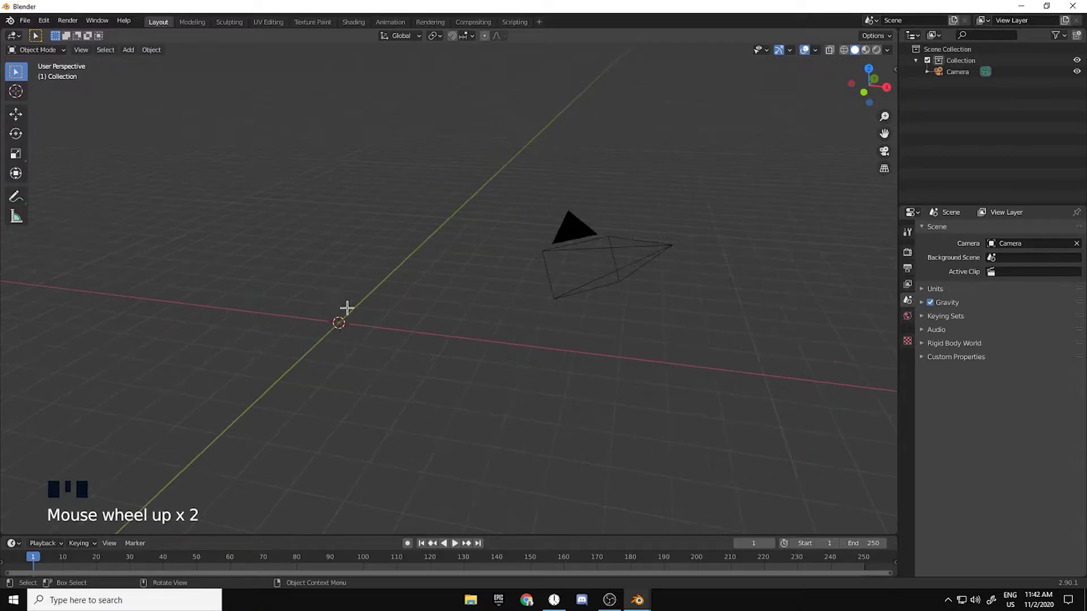
pyautogui.moveTo(347, 307); pyautogui.dragTo(200, 186, button='middle')
pyautogui.click(25, 20)
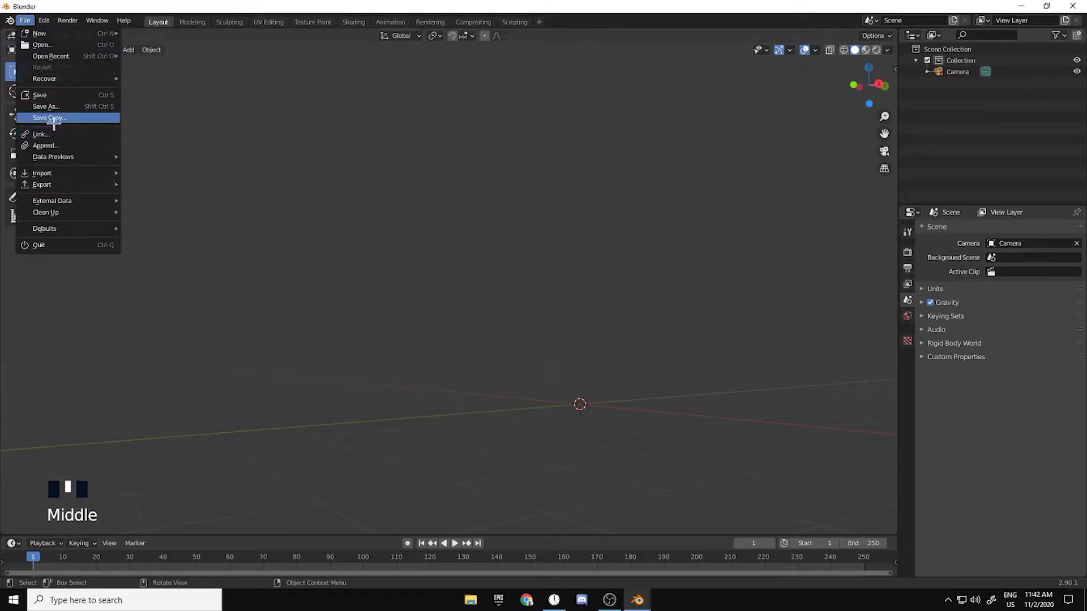
pyautogui.click(96, 141)
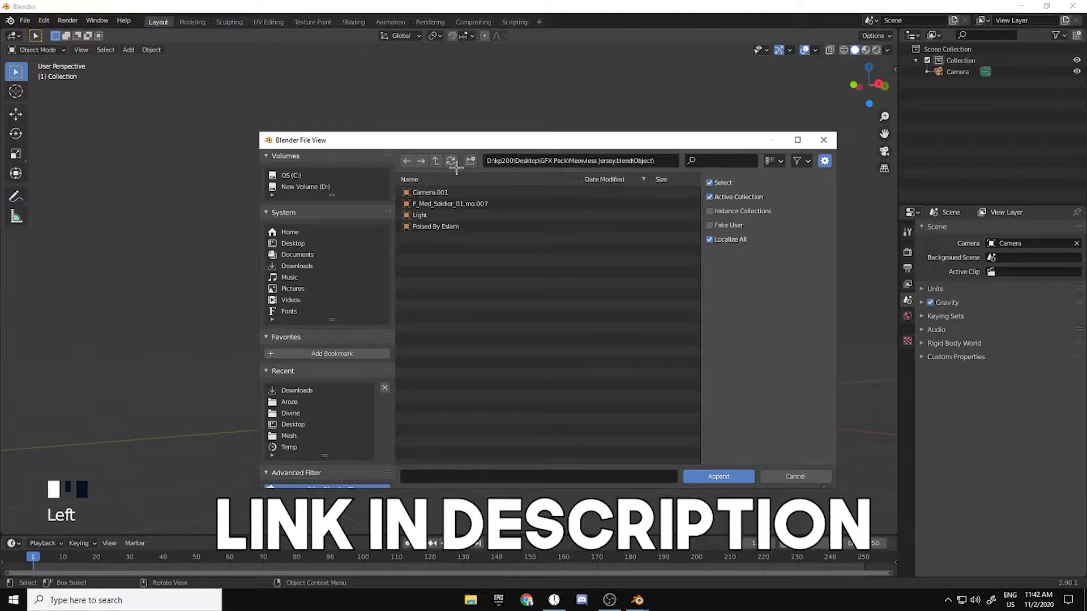
pyautogui.click(569, 161)
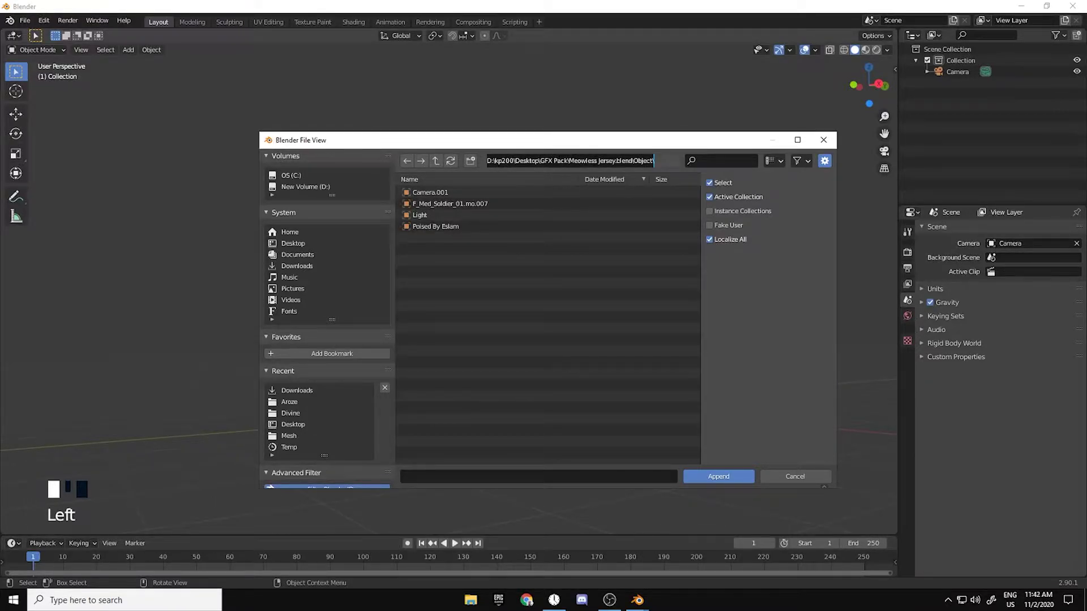
pyautogui.click(472, 204)
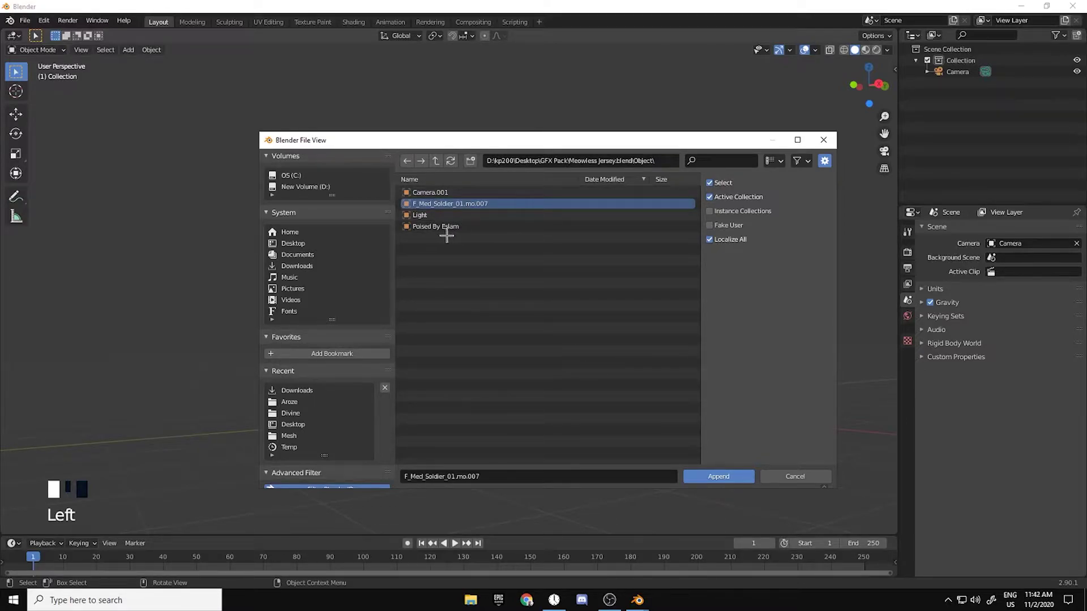
pyautogui.click(716, 476)
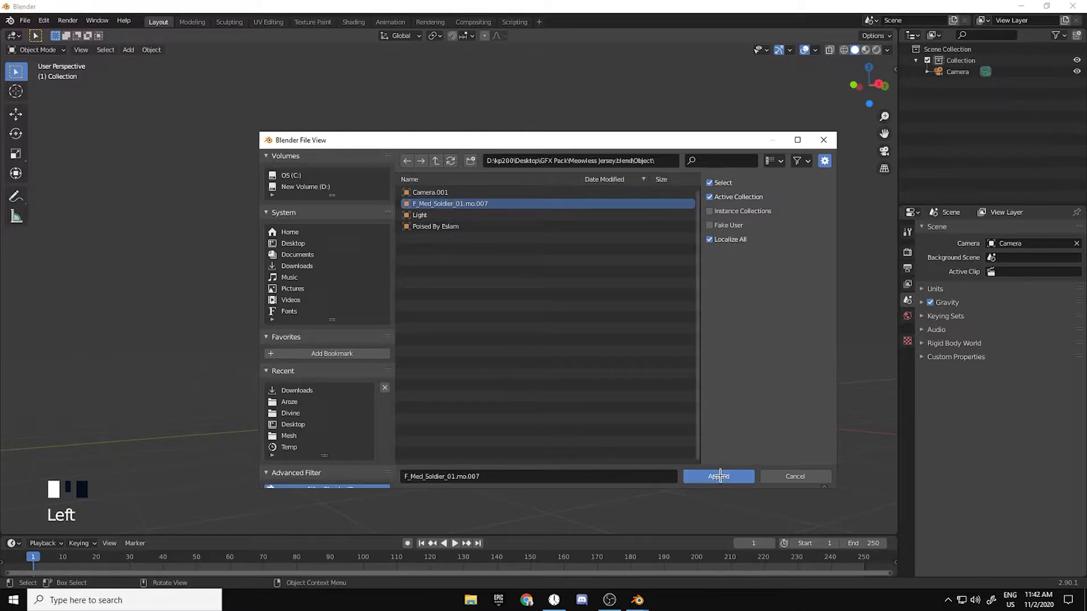
# - Bring the appended jersey into close view and make it the active object
pyautogui.hotkey('shift', 'c')
pyautogui.moveTo(383, 233); pyautogui.dragTo(408, 255, button='middle')
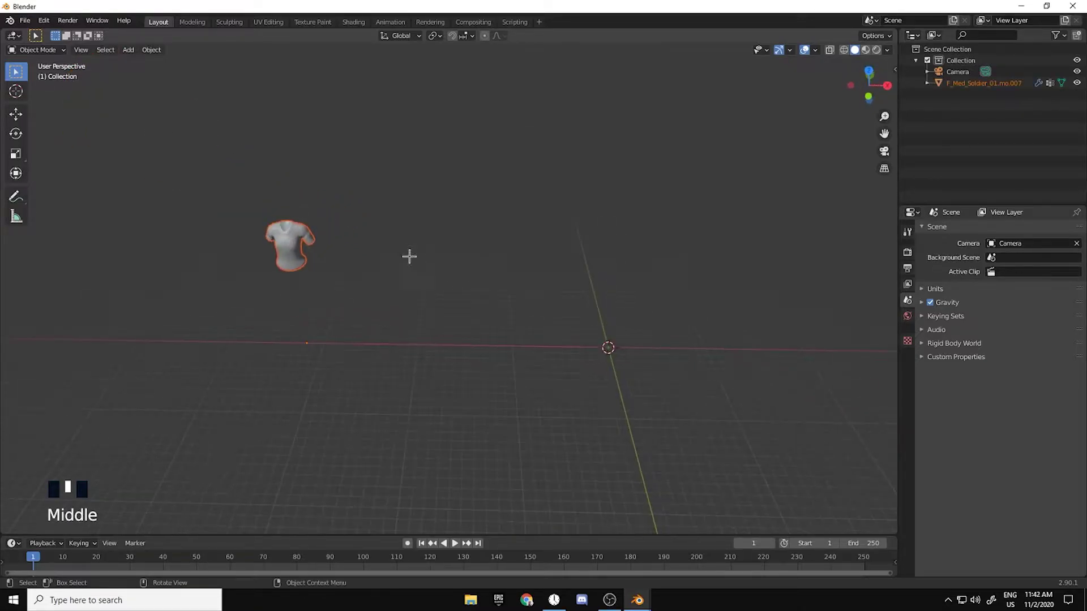
pyautogui.keyDown('shift'); pyautogui.moveTo(346, 295); pyautogui.dragTo(543, 340, button='middle'); pyautogui.keyUp('shift')
pyautogui.scroll(4, 552, 326)
pyautogui.keyDown('shift'); pyautogui.moveTo(570, 304); pyautogui.dragTo(366, 291, button='middle'); pyautogui.keyUp('shift')
pyautogui.click(478, 283)
pyautogui.click(25, 20)
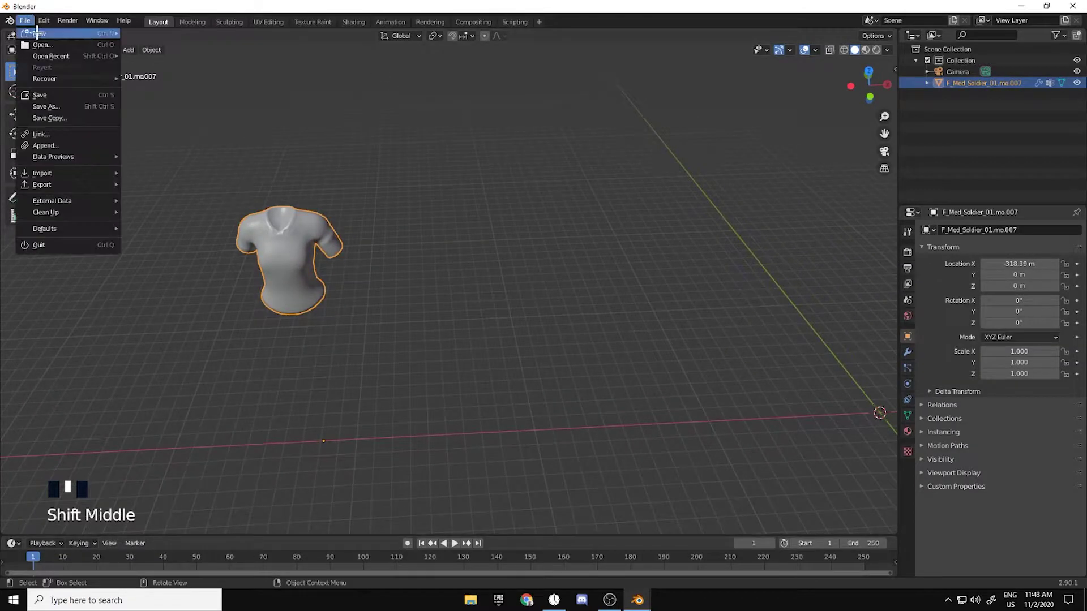
pyautogui.click(39, 145)
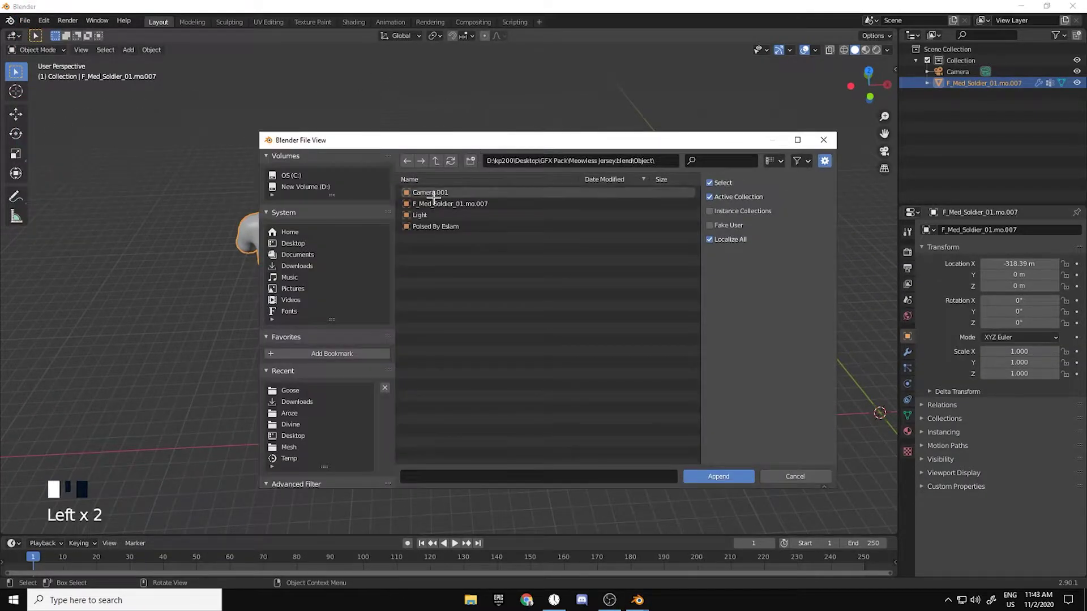
pyautogui.click(286, 243)
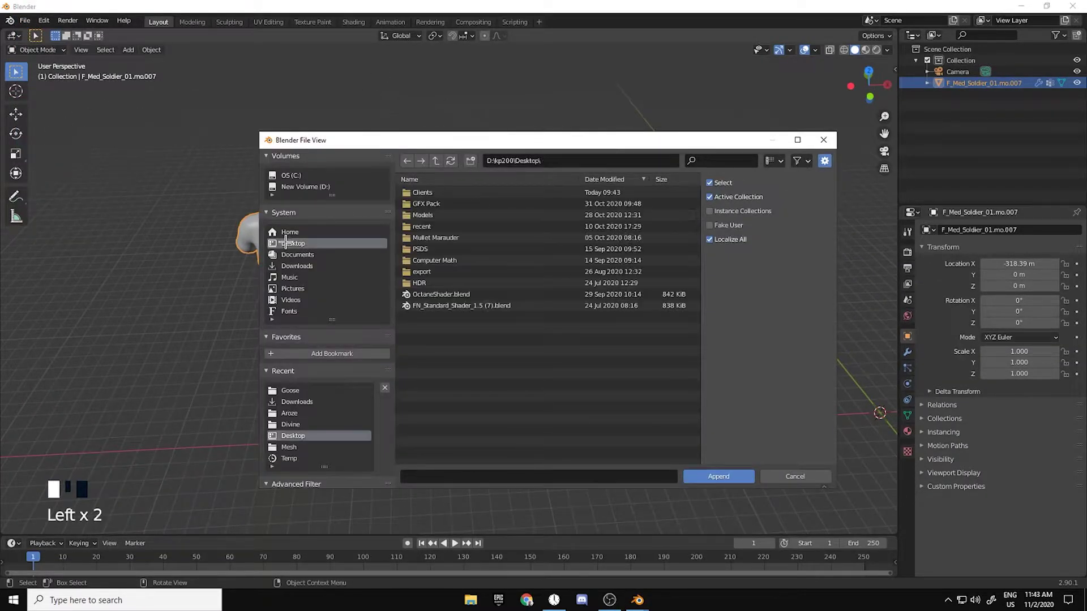
pyautogui.doubleClick(462, 215)
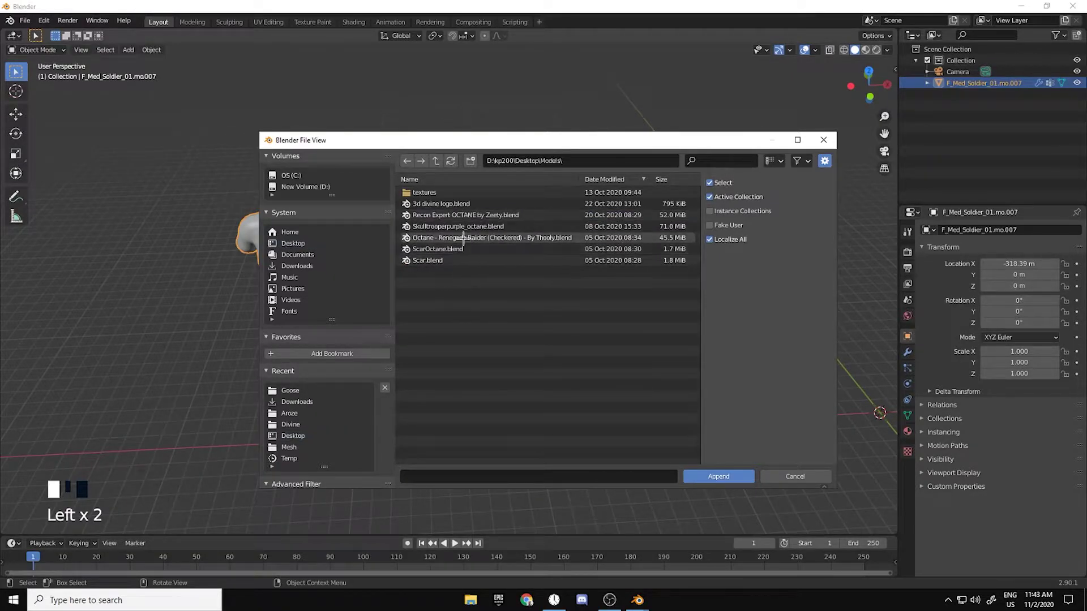
pyautogui.click(826, 137)
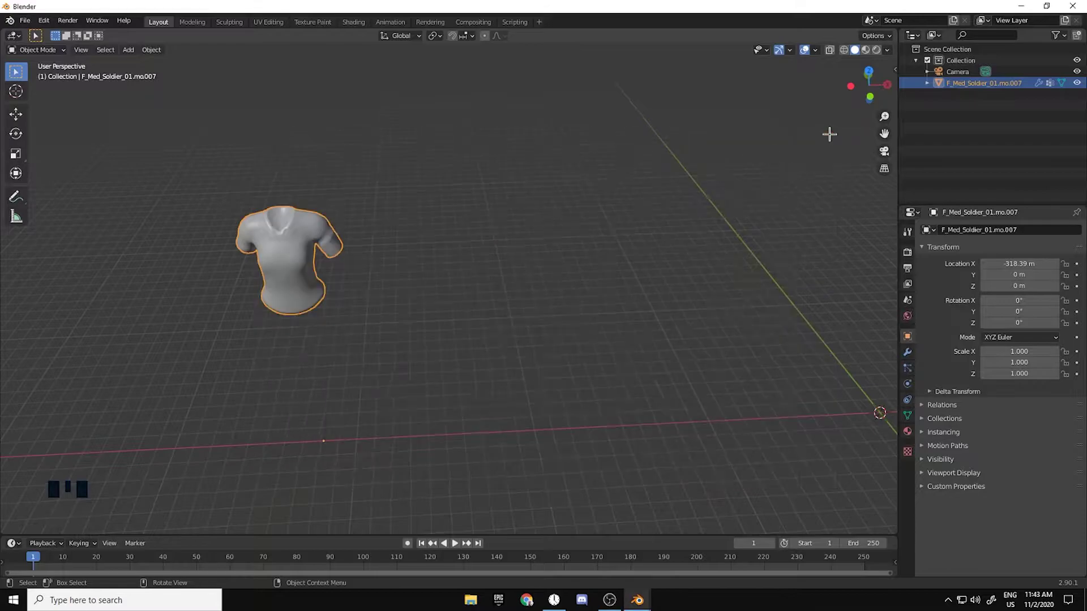
# - Append the F_MED_Garbage_Body_MESH.mo object from Spark Plug.blend in the Downloads folder
pyautogui.moveTo(440, 355); pyautogui.dragTo(407, 381, button='middle')
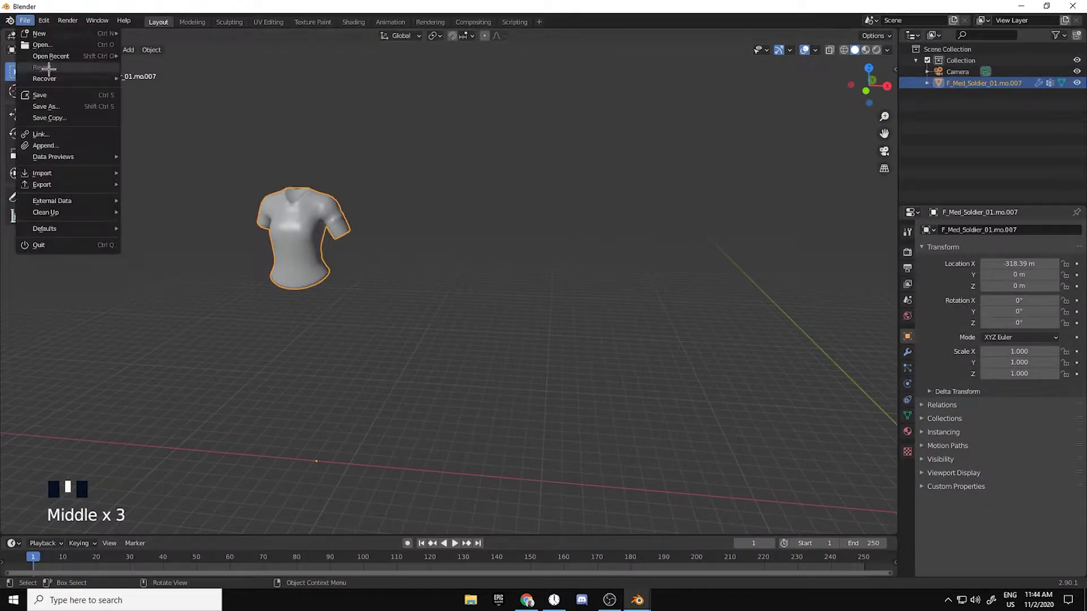
pyautogui.click(68, 134)
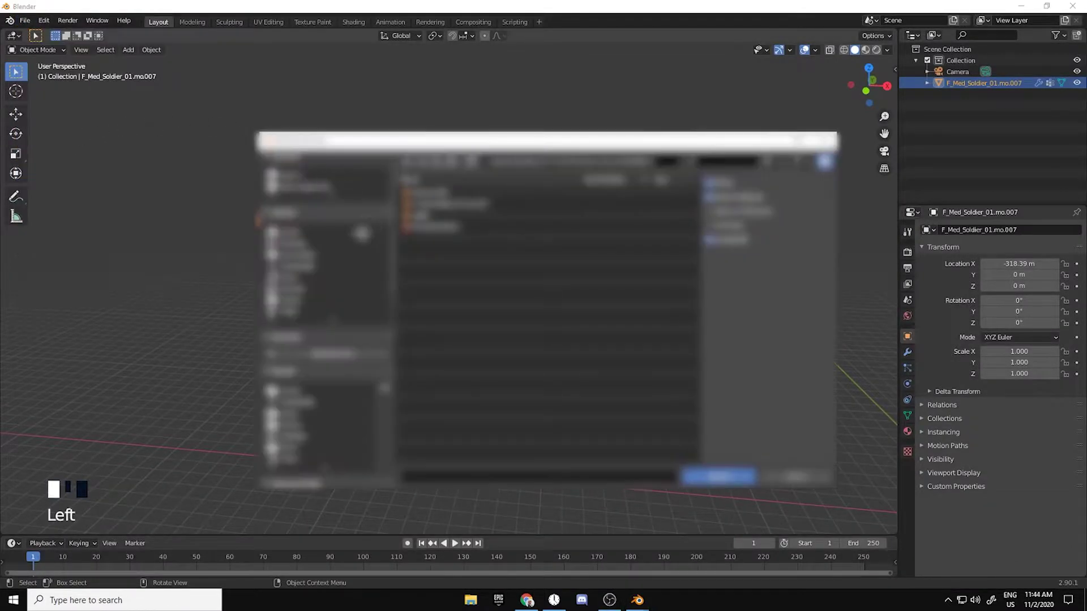
pyautogui.click(304, 267)
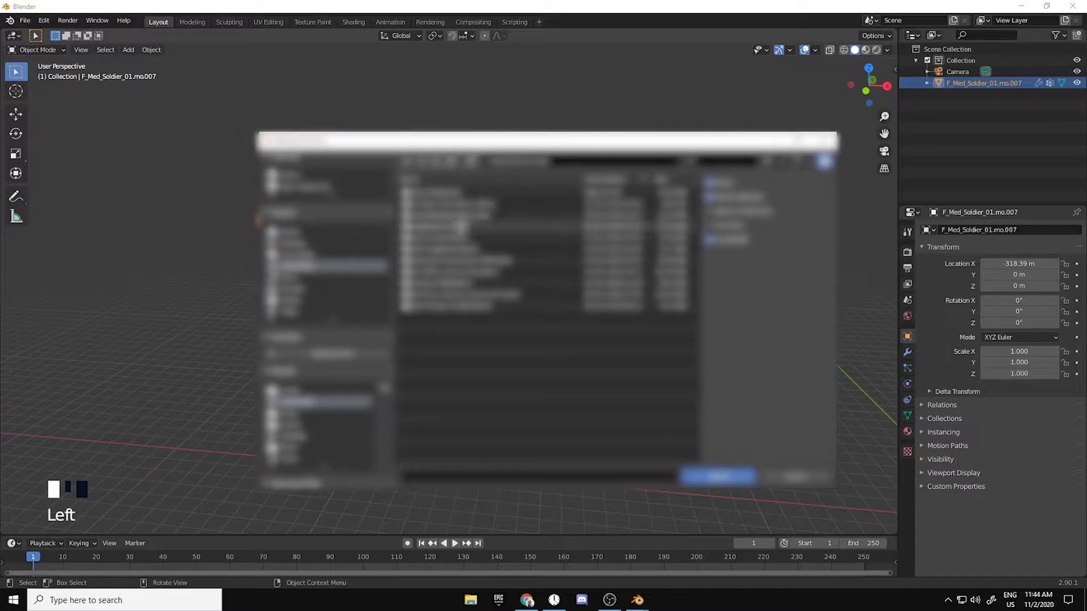
pyautogui.doubleClick(432, 194)
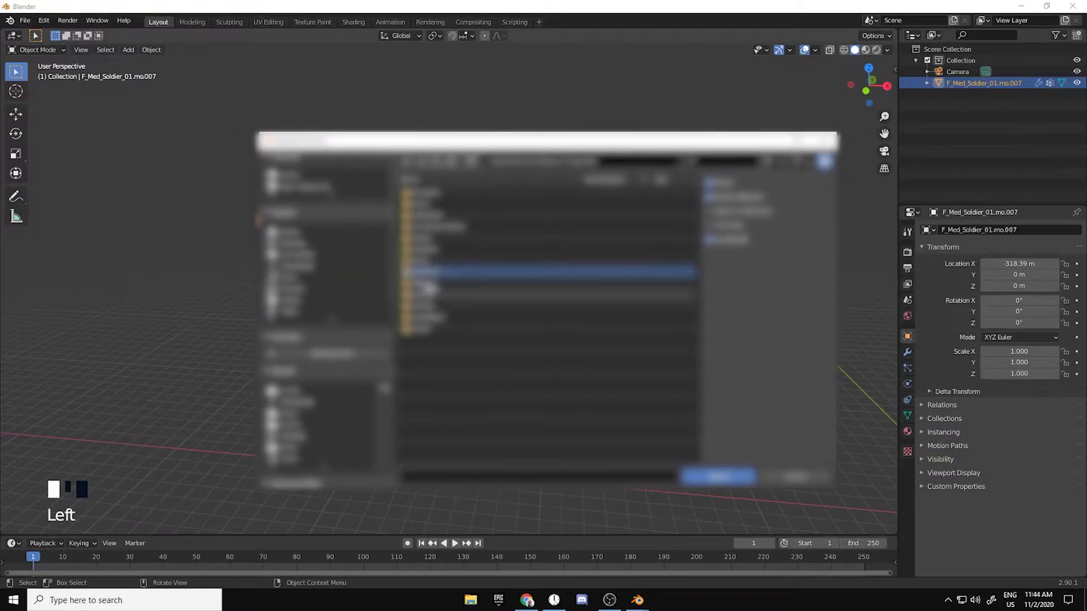
pyautogui.doubleClick(427, 283)
pyautogui.click(436, 204)
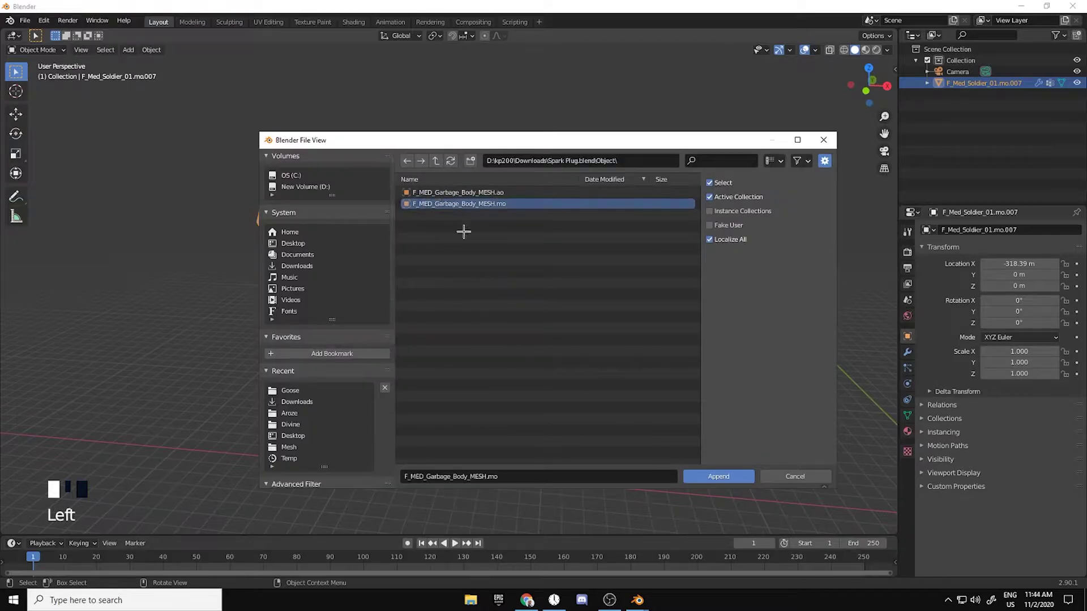
pyautogui.click(719, 476)
pyautogui.scroll(-5, 572, 425)
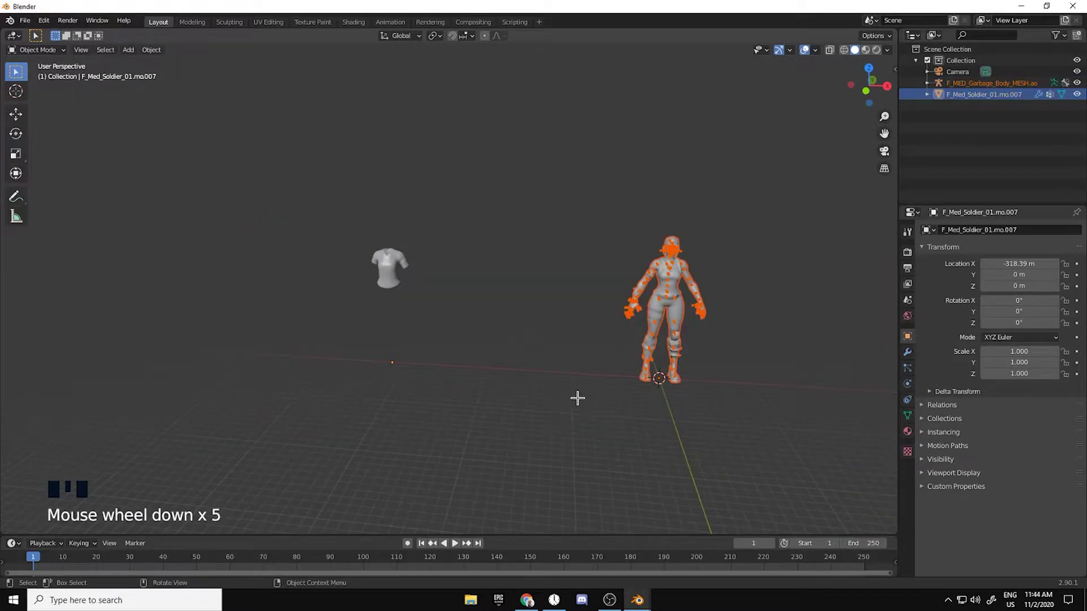
# - Switch the viewport shading to Material Preview with the jersey and the character both in view
pyautogui.hotkey('shift', 'c')
pyautogui.scroll(5, 573, 265)
pyautogui.hotkey('shift', 'z')
pyautogui.scroll(1, 444, 318)
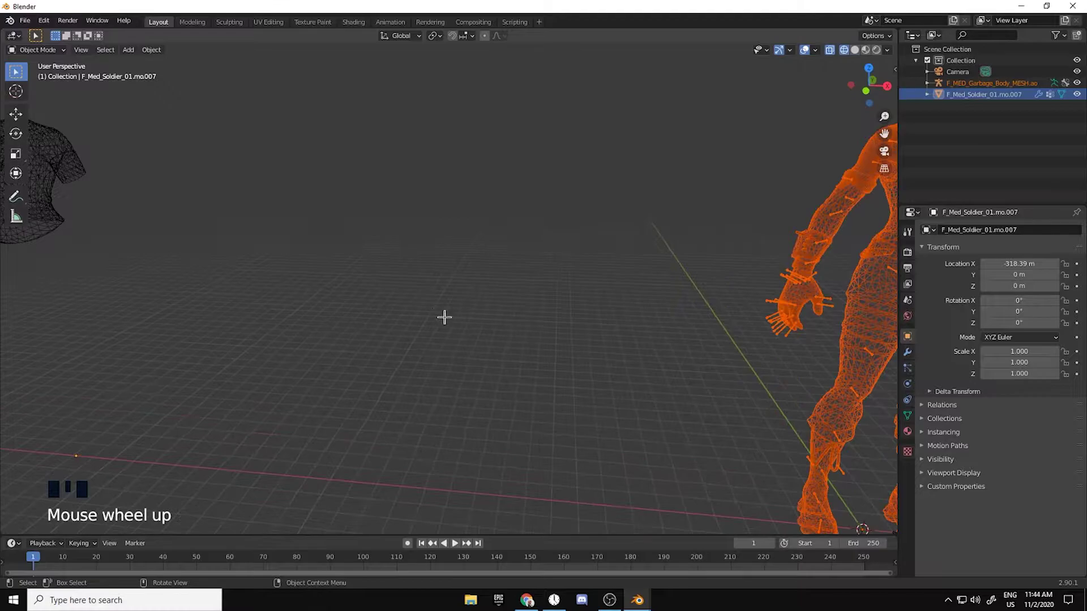
pyautogui.moveTo(444, 317); pyautogui.dragTo(465, 291, button='middle')
pyautogui.click(864, 50)
pyautogui.keyDown('shift'); pyautogui.moveTo(509, 339); pyautogui.dragTo(595, 339, button='middle'); pyautogui.keyUp('shift')
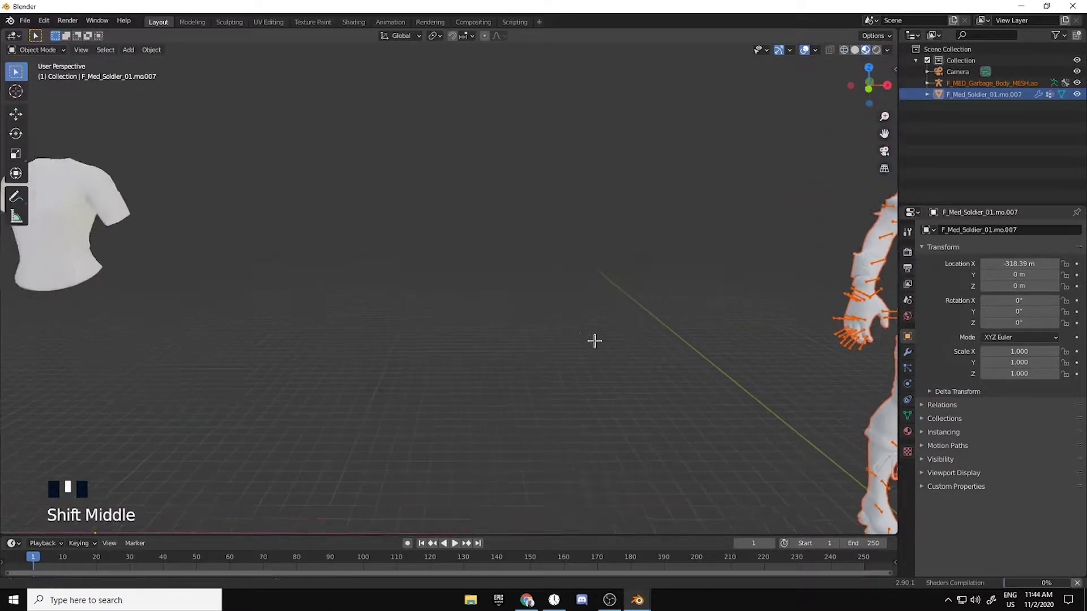
pyautogui.scroll(-3, 487, 354)
pyautogui.keyDown('shift'); pyautogui.moveTo(487, 354); pyautogui.dragTo(336, 373, button='middle'); pyautogui.keyUp('shift')
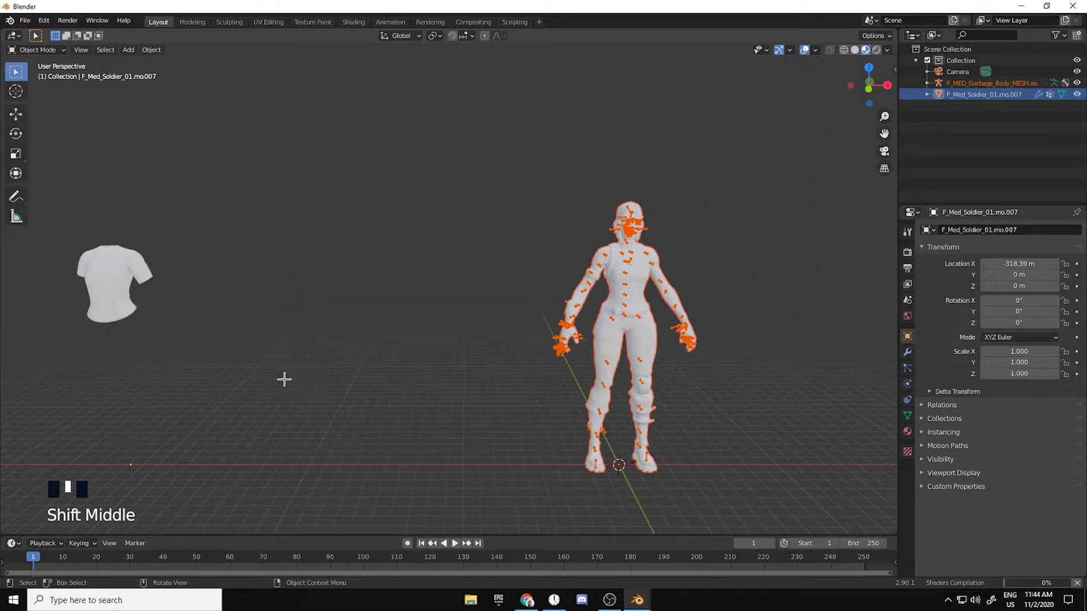
pyautogui.moveTo(349, 318); pyautogui.dragTo(313, 364, button='middle')
pyautogui.keyDown('shift'); pyautogui.moveTo(514, 364); pyautogui.dragTo(470, 368, button='middle'); pyautogui.keyUp('shift')
pyautogui.scroll(2, 783, 391)
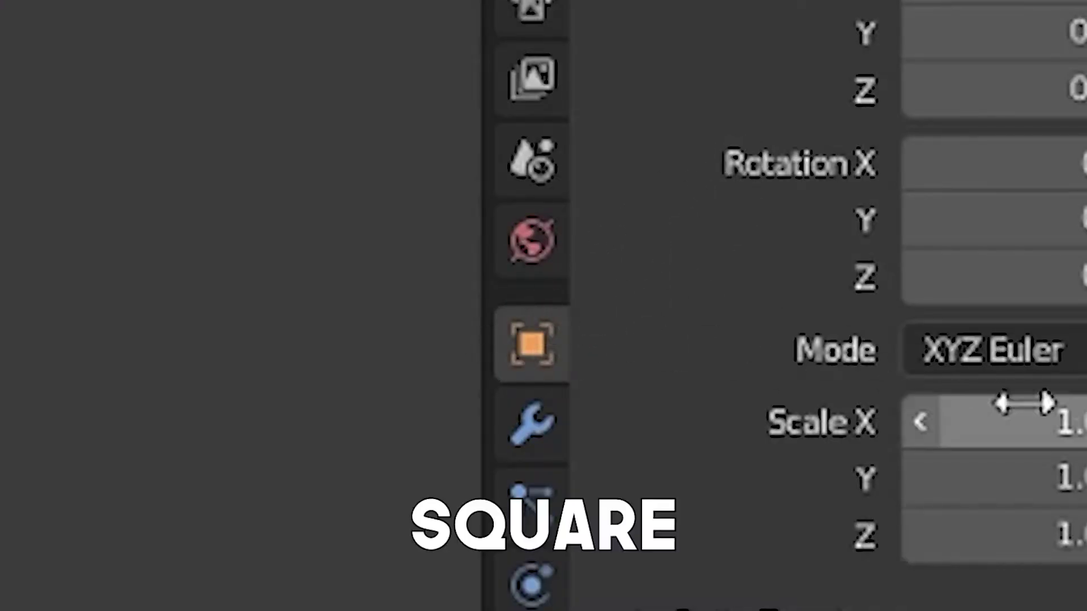
# - Select the character's armature and open its X scale value in the object transform settings
pyautogui.click(1005, 351)
pyautogui.click(496, 323)
pyautogui.click(497, 324)
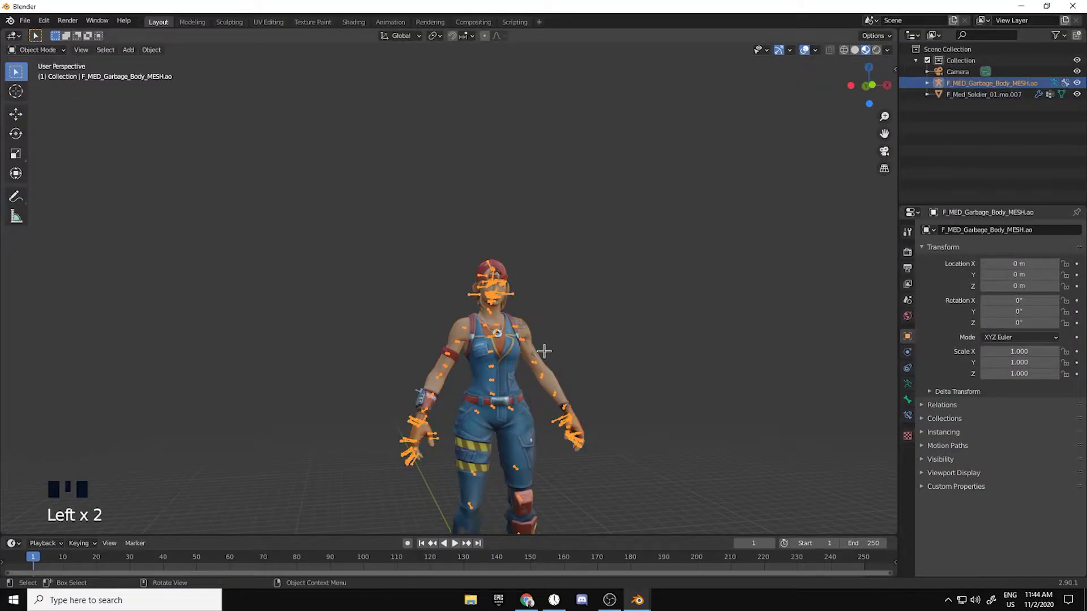
pyautogui.click(982, 354)
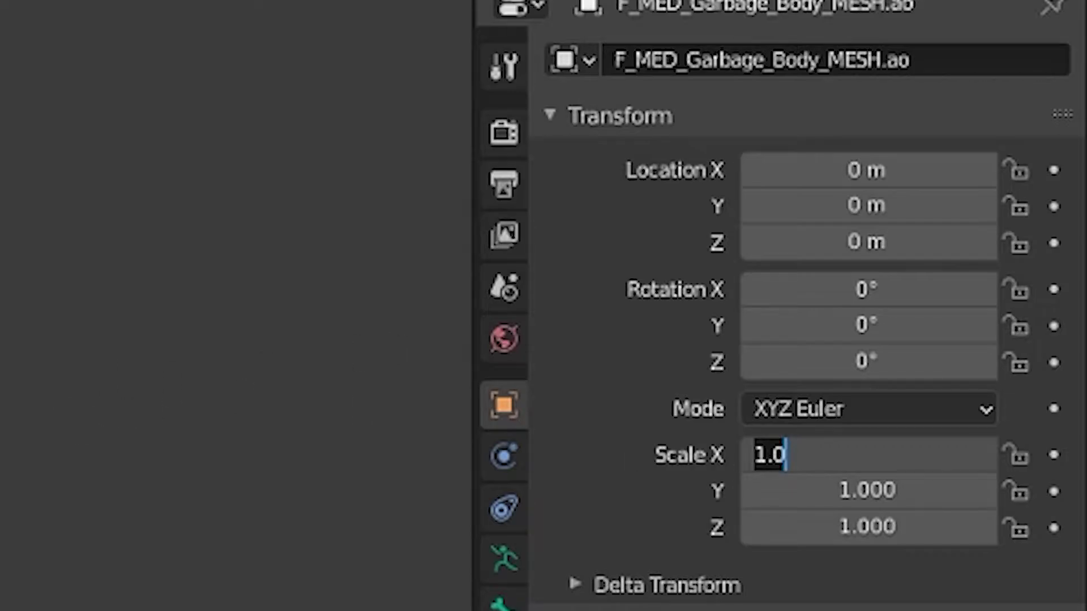
pyautogui.moveTo(765, 426); pyautogui.dragTo(721, 417, button='middle')
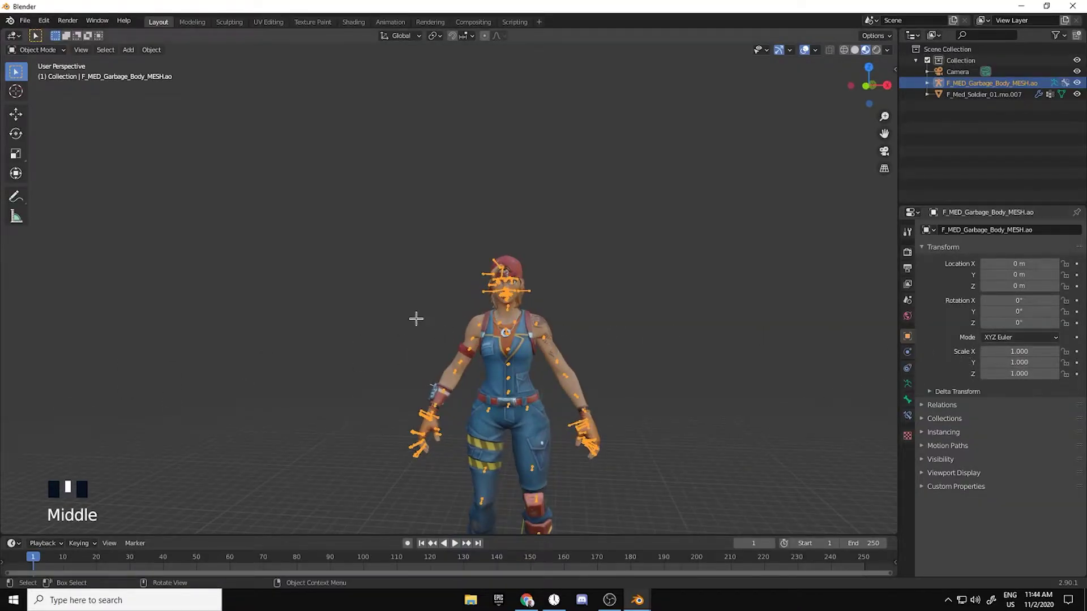
# - Select the jersey and compare its transform scale with that of the character
pyautogui.keyDown('shift'); pyautogui.moveTo(416, 319); pyautogui.dragTo(936, 341, button='middle'); pyautogui.keyUp('shift')
pyautogui.scroll(-2, 936, 341)
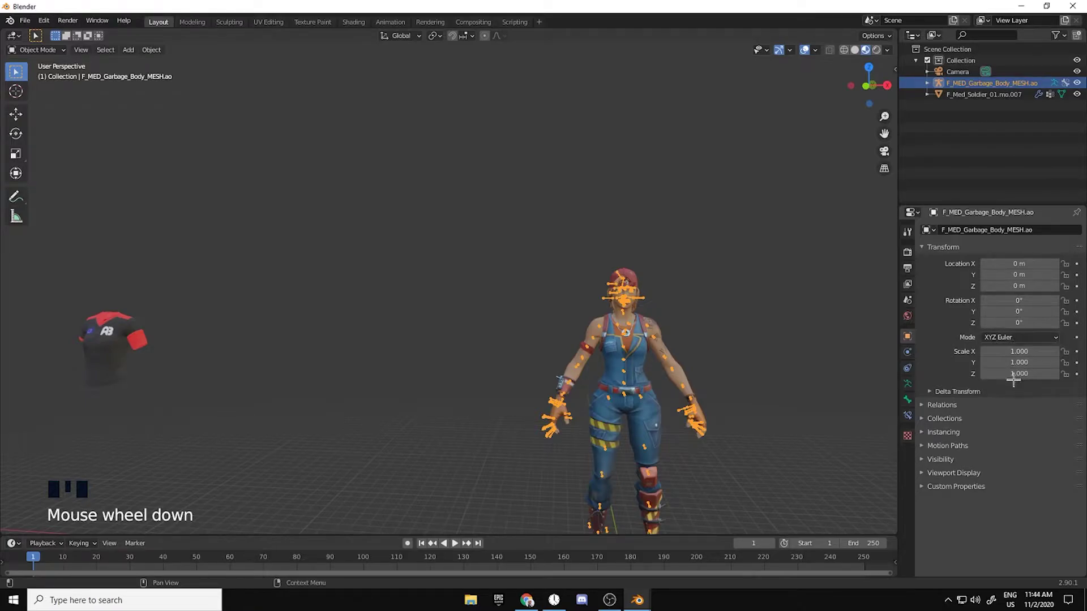
pyautogui.keyDown('shift'); pyautogui.moveTo(674, 335); pyautogui.dragTo(745, 336, button='middle'); pyautogui.keyUp('shift')
pyautogui.click(985, 94)
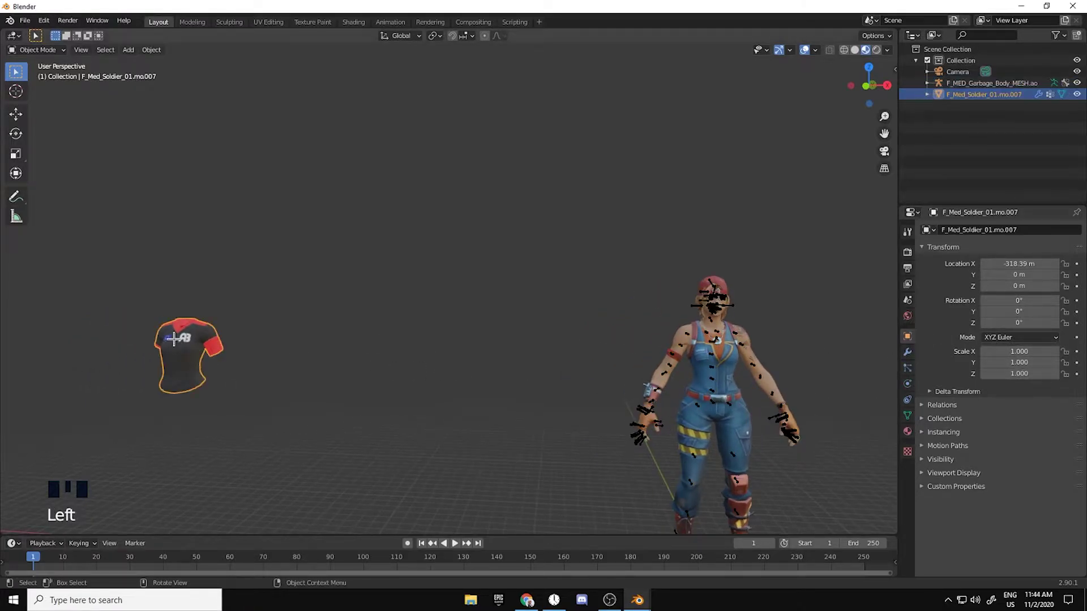
pyautogui.keyDown('shift'); pyautogui.moveTo(357, 367); pyautogui.dragTo(423, 368, button='middle'); pyautogui.keyUp('shift')
pyautogui.keyDown('shift'); pyautogui.moveTo(536, 407); pyautogui.dragTo(490, 407, button='middle'); pyautogui.keyUp('shift')
# - Enter Edit Mode on the character's body mesh and deselect all of its vertices
pyautogui.click(608, 458)
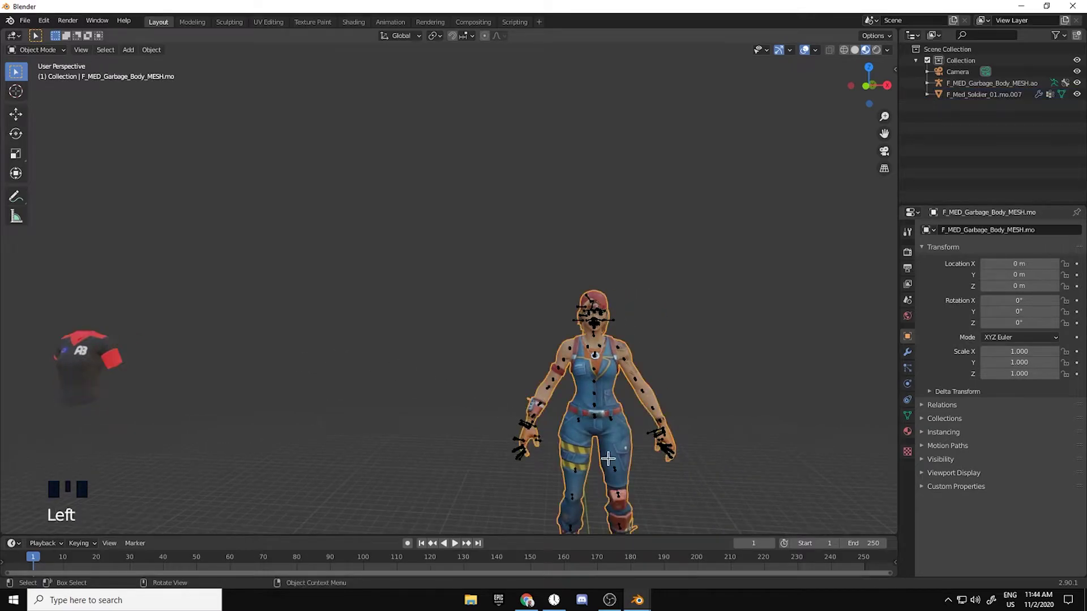
pyautogui.press('Tab')
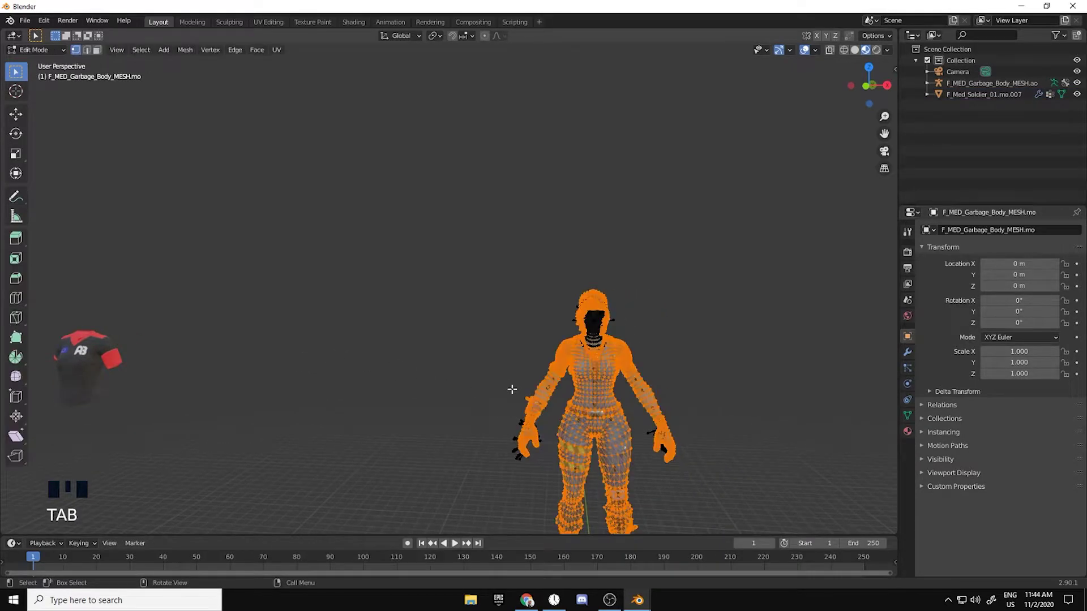
pyautogui.keyDown('shift'); pyautogui.moveTo(519, 390); pyautogui.dragTo(563, 364, button='middle'); pyautogui.keyUp('shift')
pyautogui.click(561, 346)
pyautogui.scroll(3, 561, 346)
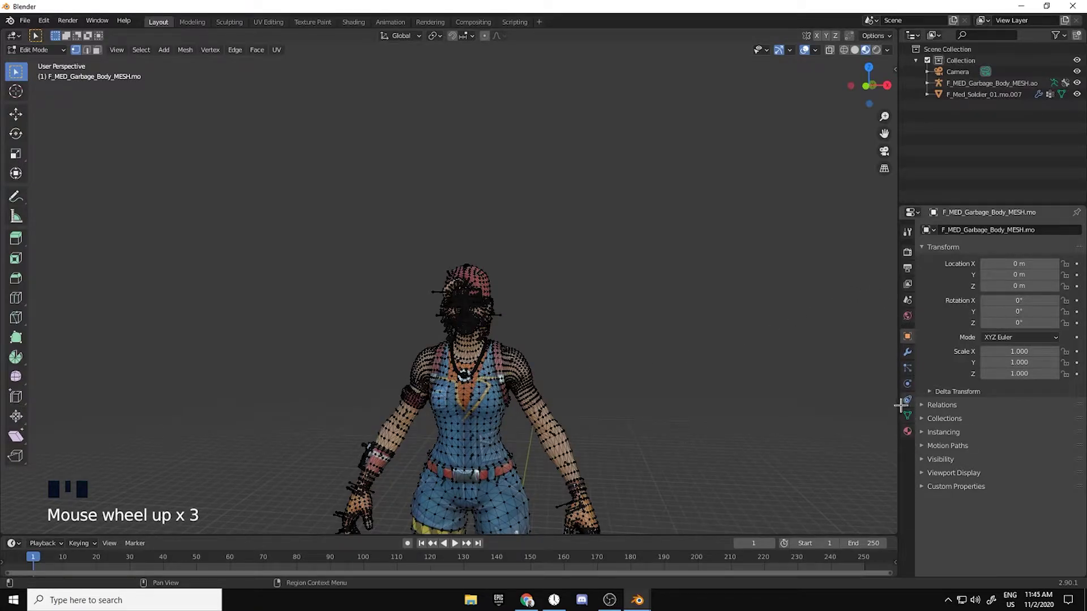
# - Filter the body mesh's vertex groups by the name "spine"
pyautogui.click(906, 416)
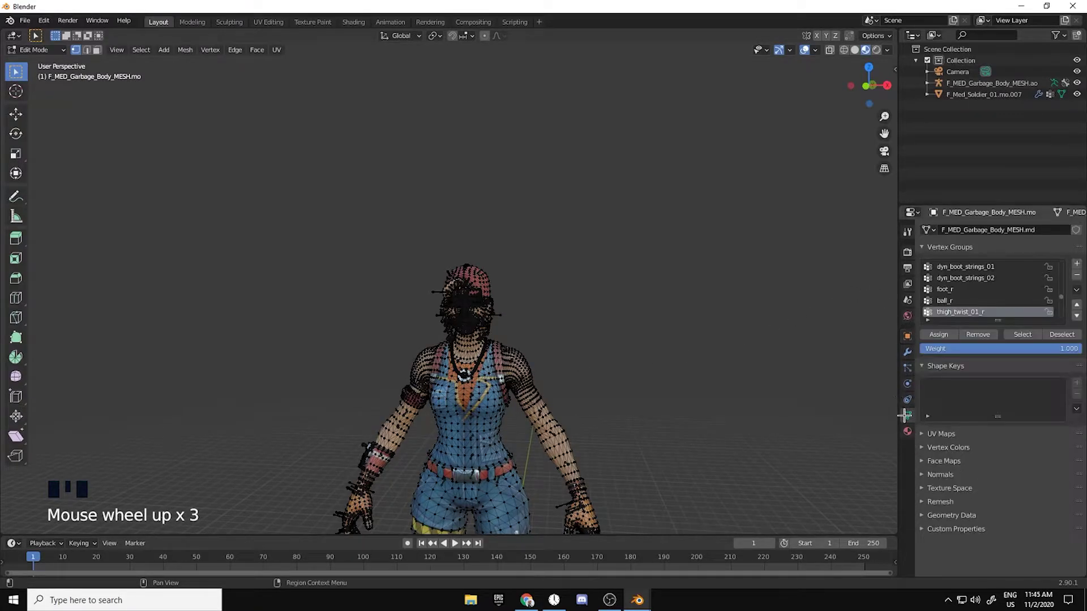
pyautogui.click(927, 320)
pyautogui.click(935, 331)
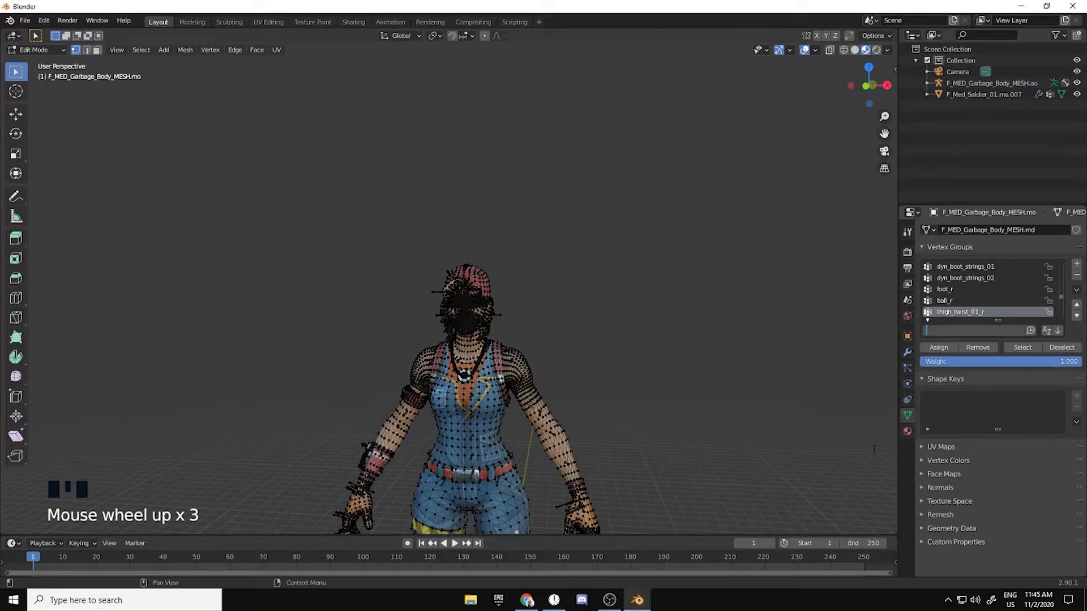
pyautogui.write('spine')
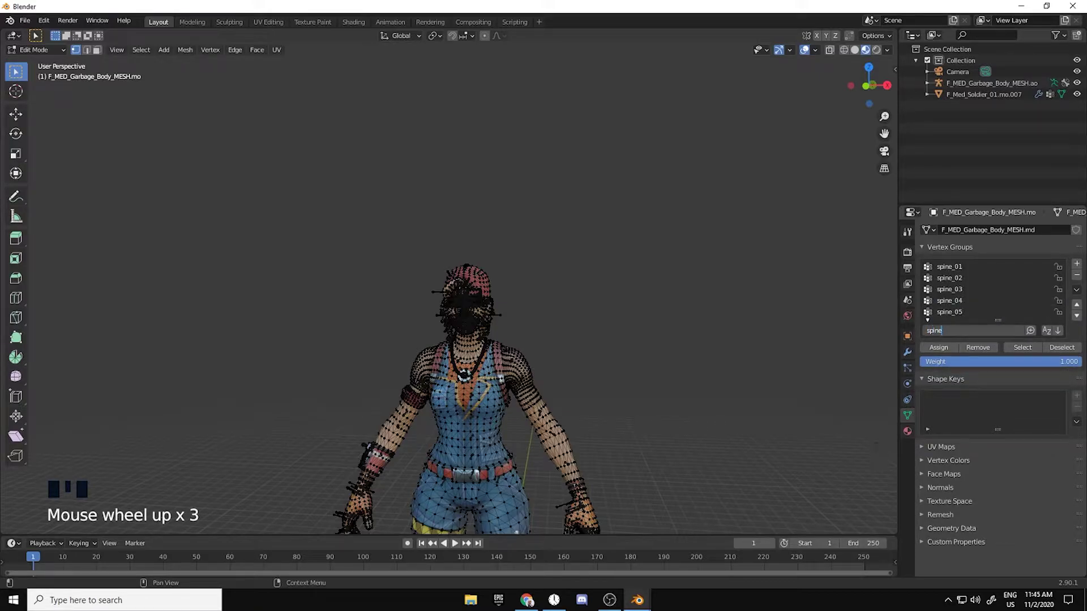
pyautogui.press('Return')
pyautogui.press('Return')
# - Add the vertices of the groups spine_01, spine_02, spine_03, spine_04 and spine_05 to the selection
pyautogui.click(956, 269)
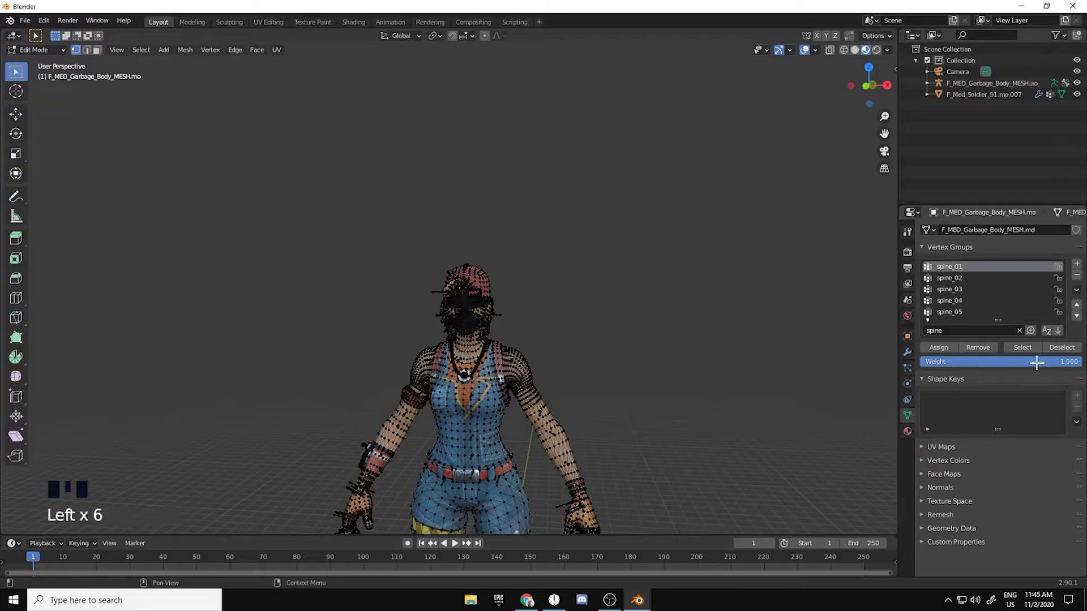
pyautogui.click(1024, 348)
pyautogui.click(964, 277)
pyautogui.click(1022, 348)
pyautogui.click(951, 290)
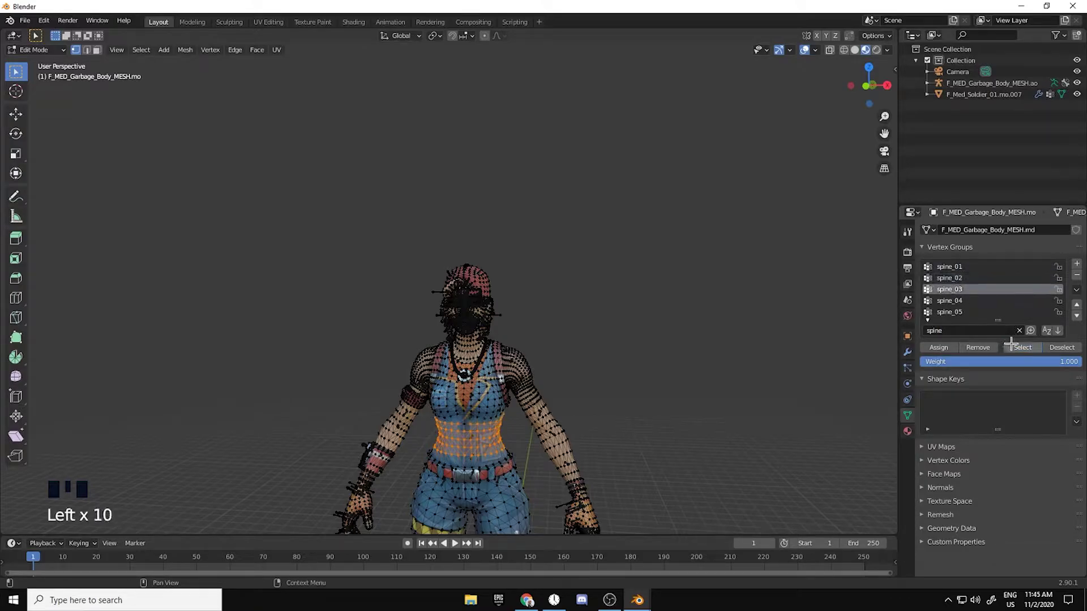
pyautogui.click(1022, 347)
pyautogui.click(946, 300)
pyautogui.click(1022, 347)
pyautogui.click(949, 312)
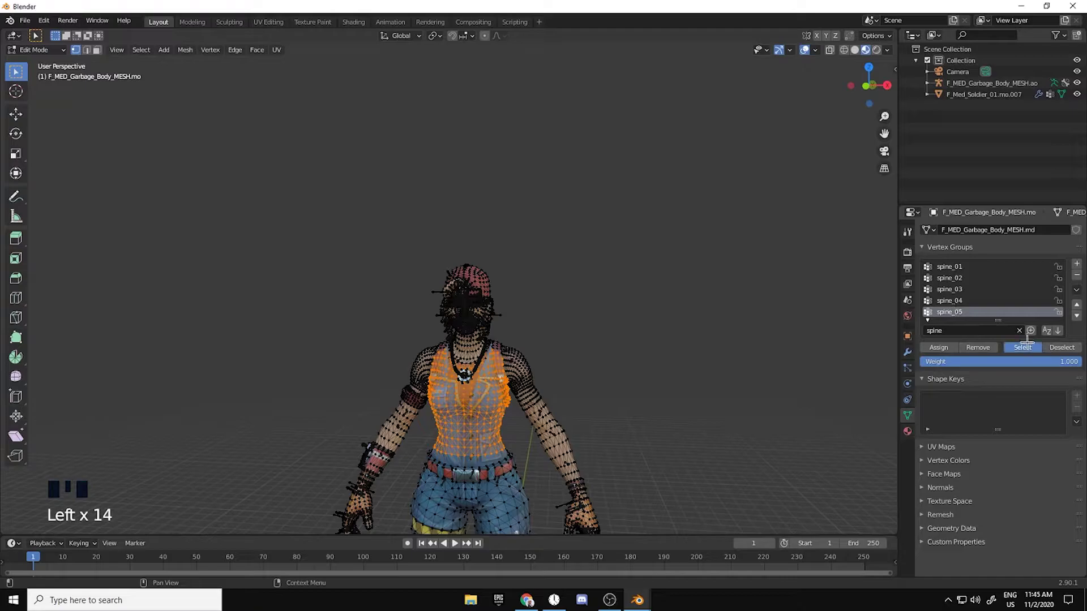
pyautogui.click(1023, 346)
# - Filter the vertex groups by "neck" and deselect the vertices of the neck_02 group
pyautogui.click(951, 330)
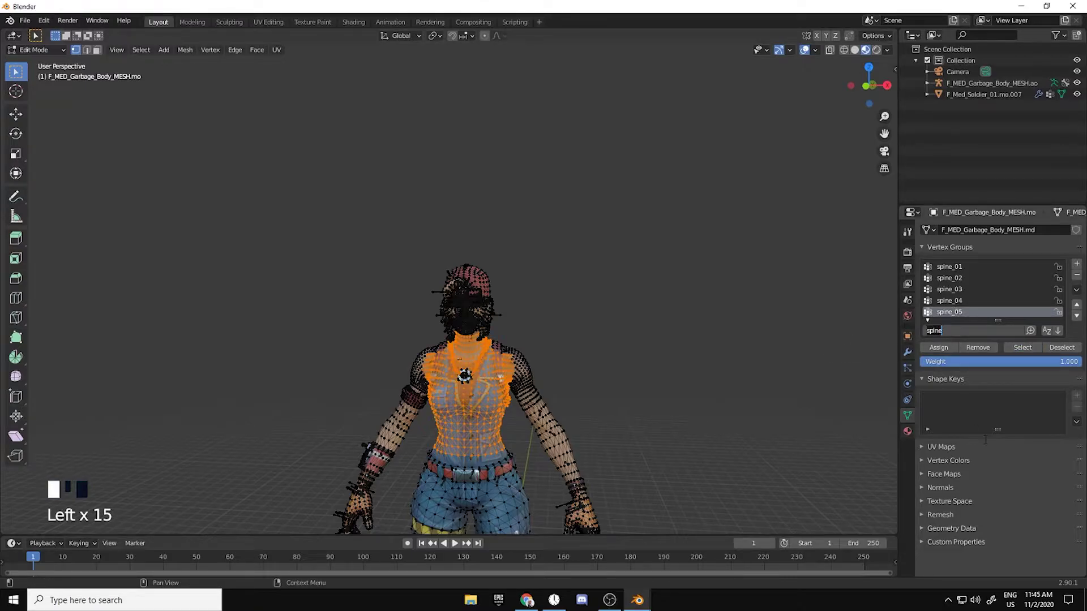
pyautogui.write('neck')
pyautogui.click(973, 267)
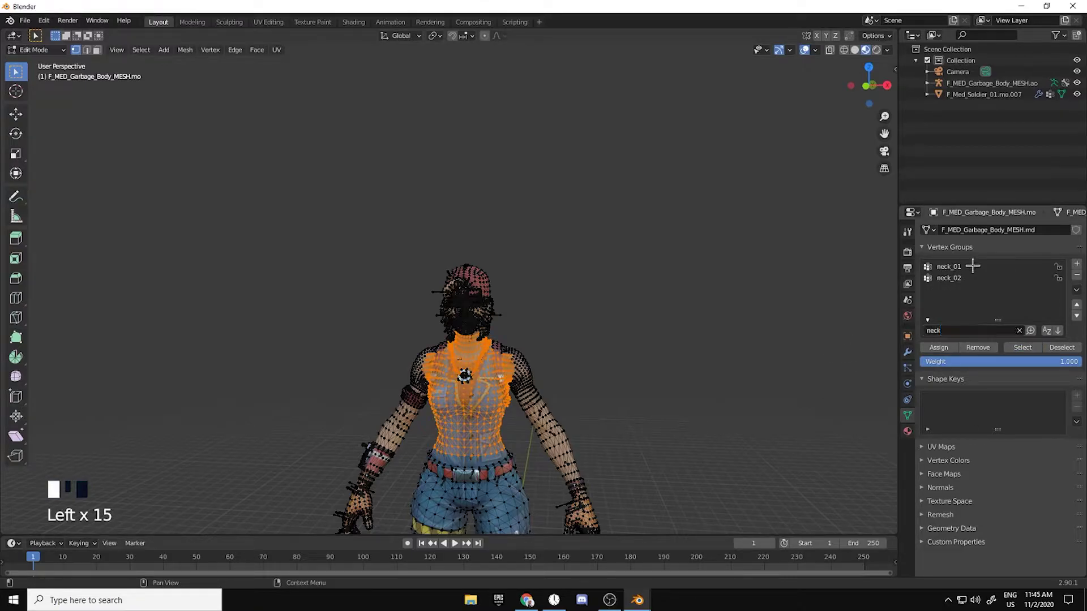
pyautogui.click(973, 267)
pyautogui.click(956, 279)
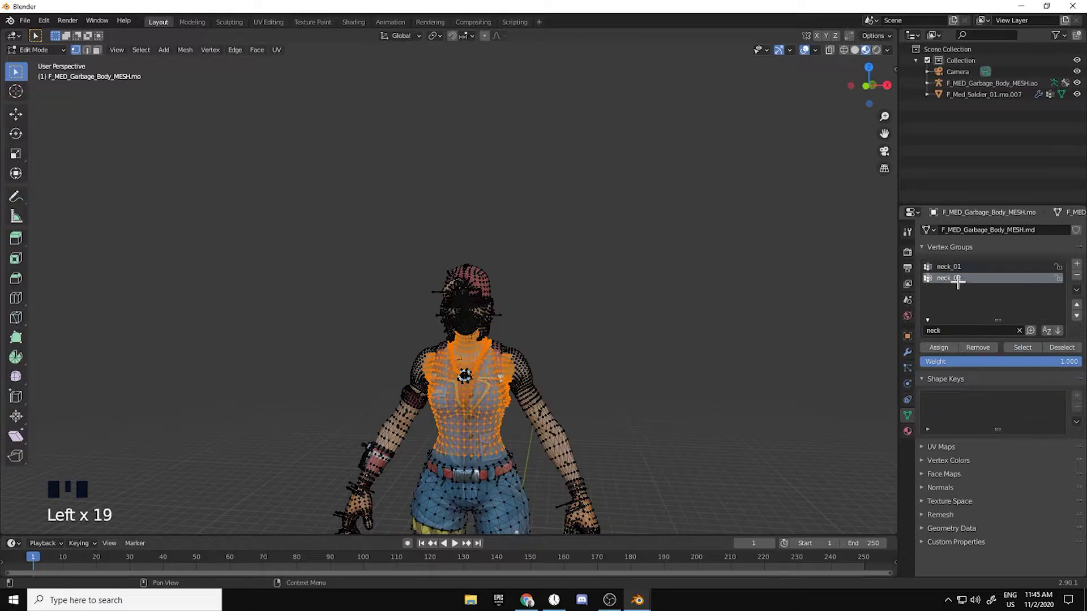
pyautogui.click(1058, 345)
pyautogui.moveTo(571, 362); pyautogui.dragTo(526, 368, button='middle')
pyautogui.scroll(4, 441, 402)
pyautogui.moveTo(390, 444); pyautogui.dragTo(415, 434, button='middle')
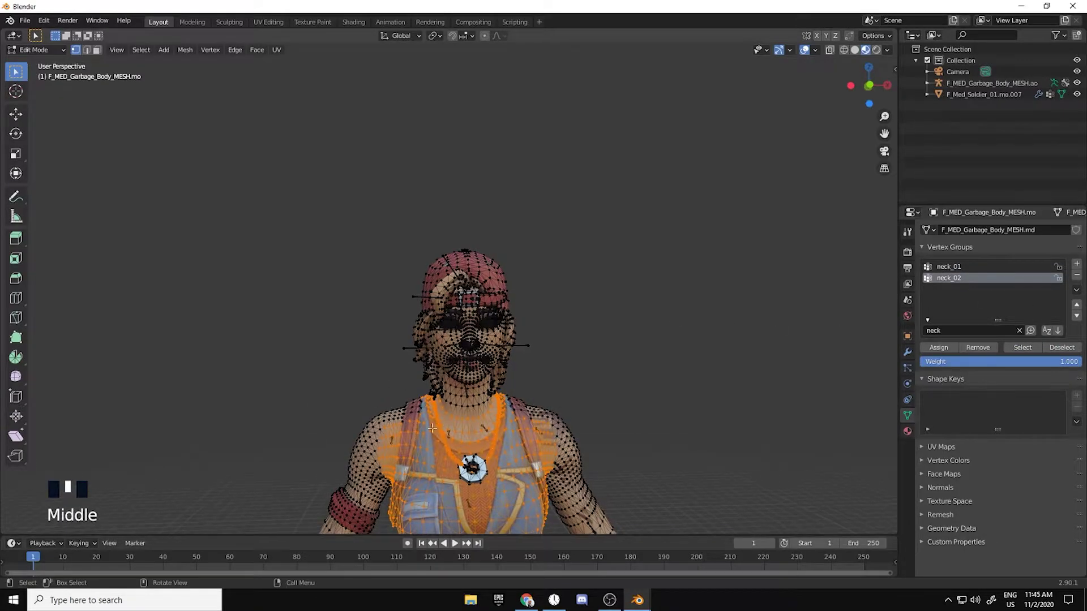
# - Filter the vertex groups by "tag" and add the vertices of dyn_tags to the selection
pyautogui.click(974, 331)
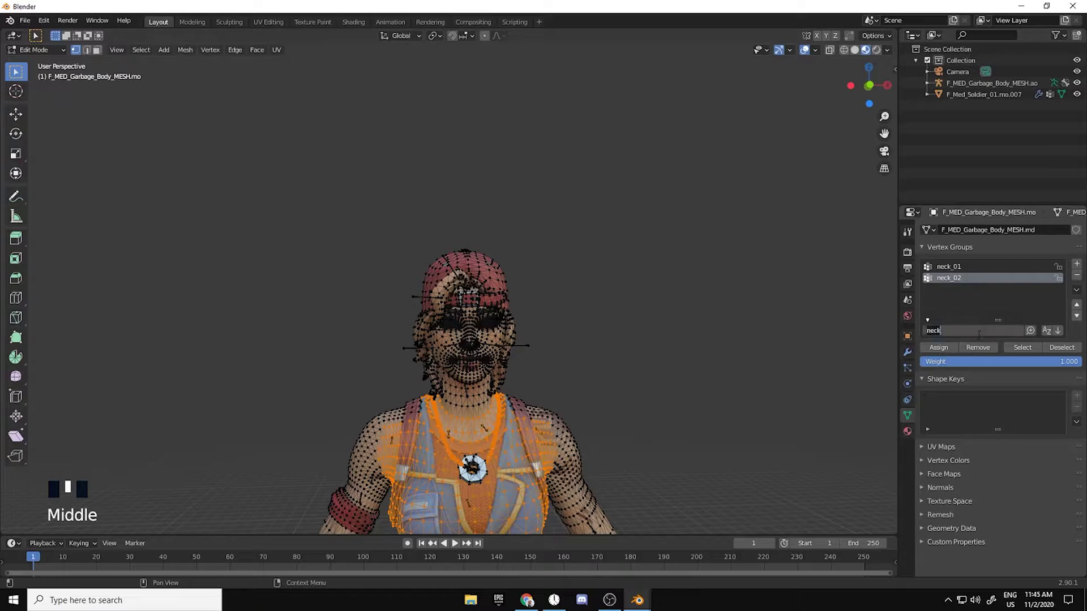
pyautogui.write('tag')
pyautogui.press('Return')
pyautogui.click(960, 265)
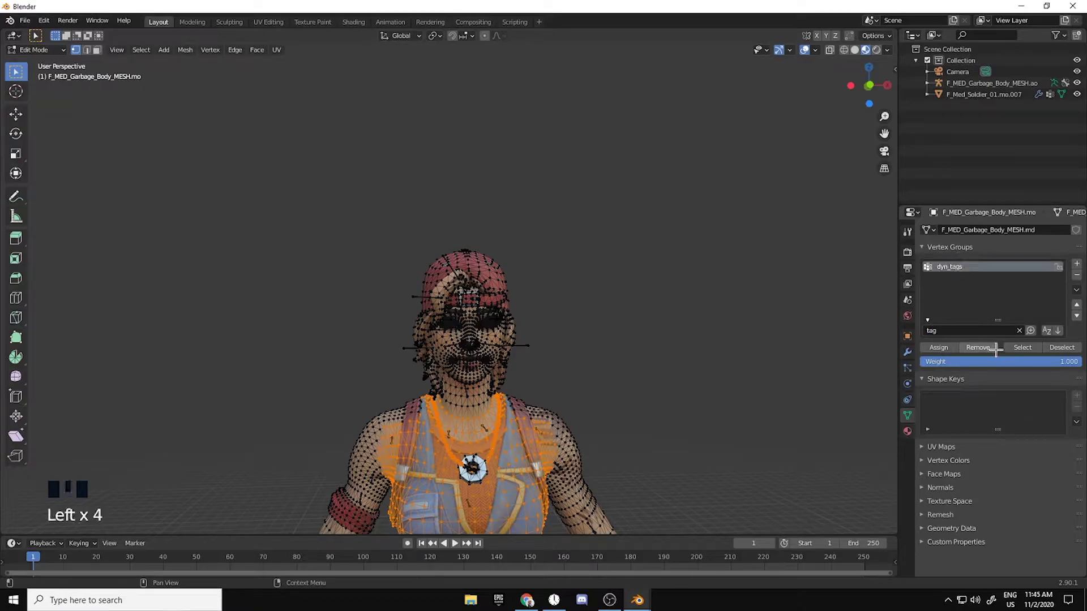
pyautogui.click(1021, 347)
pyautogui.moveTo(603, 348); pyautogui.dragTo(654, 351, button='middle')
# - Filter the vertex groups by "twist" and try adding the upperarm_twist_02_l vertices to the selection
pyautogui.click(946, 330)
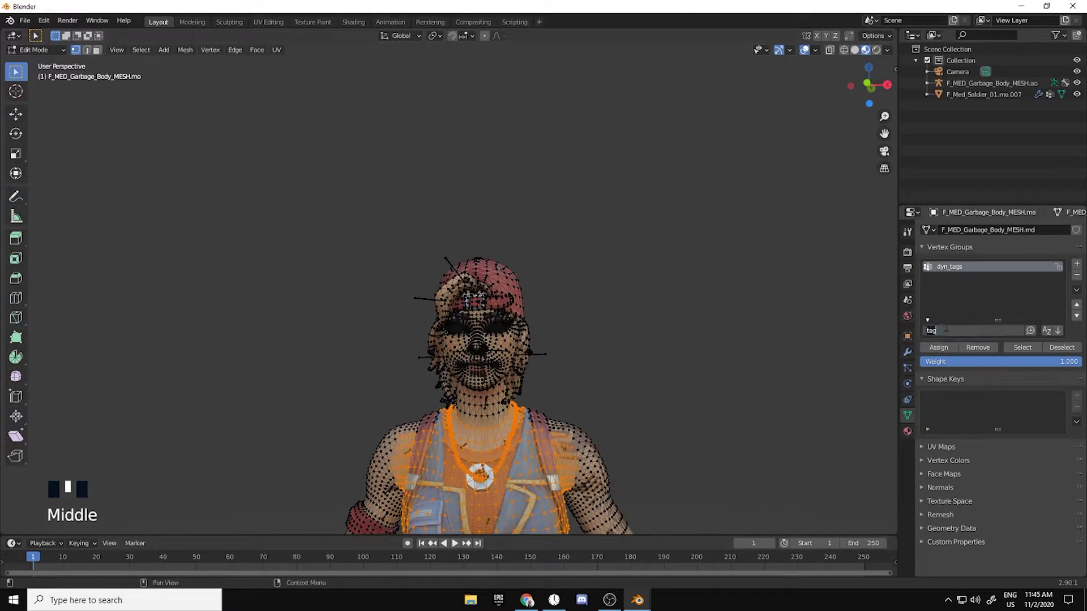
pyautogui.write('twist')
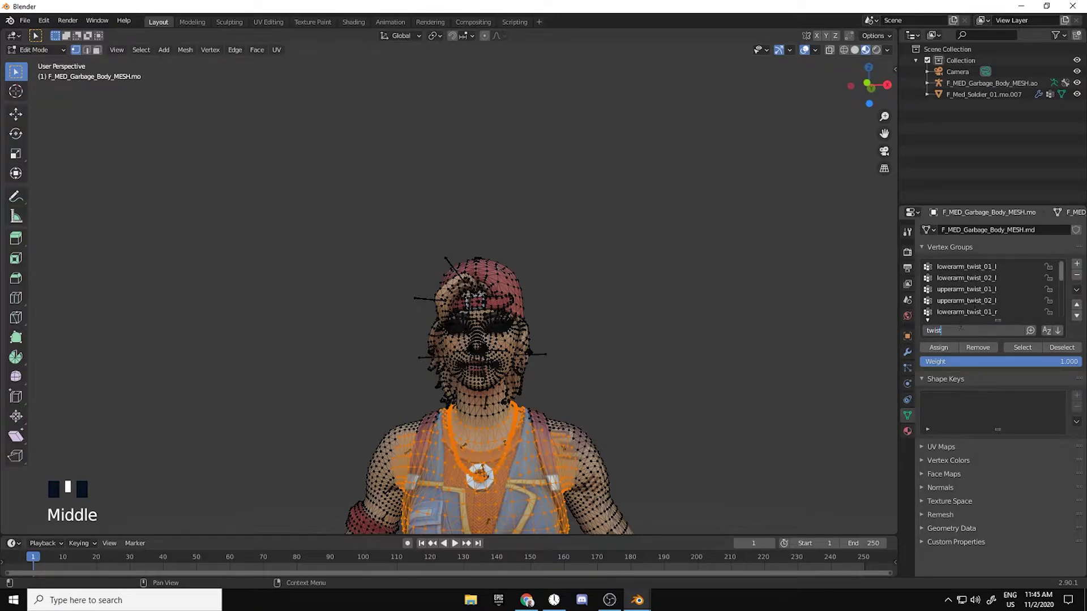
pyautogui.click(968, 302)
pyautogui.click(948, 293)
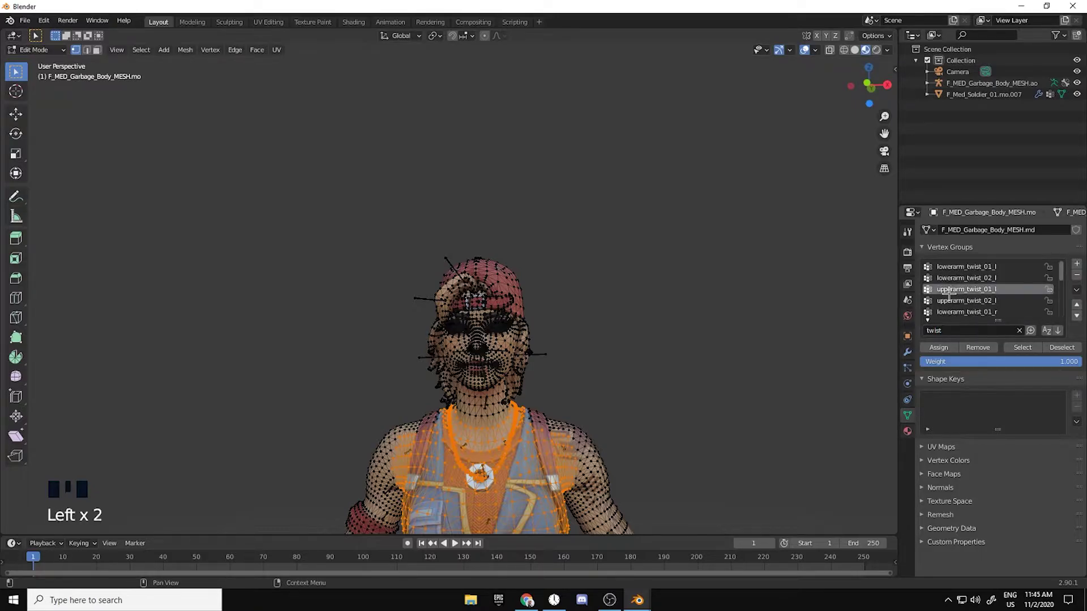
pyautogui.click(952, 299)
pyautogui.scroll(-1, 975, 307)
pyautogui.click(1022, 347)
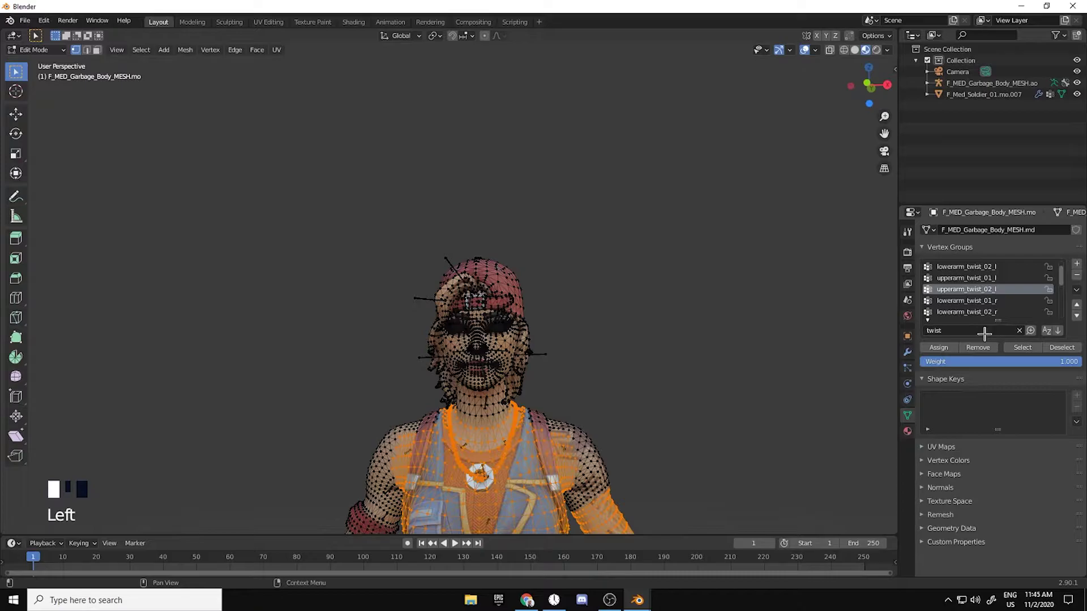
pyautogui.scroll(-2, 954, 317)
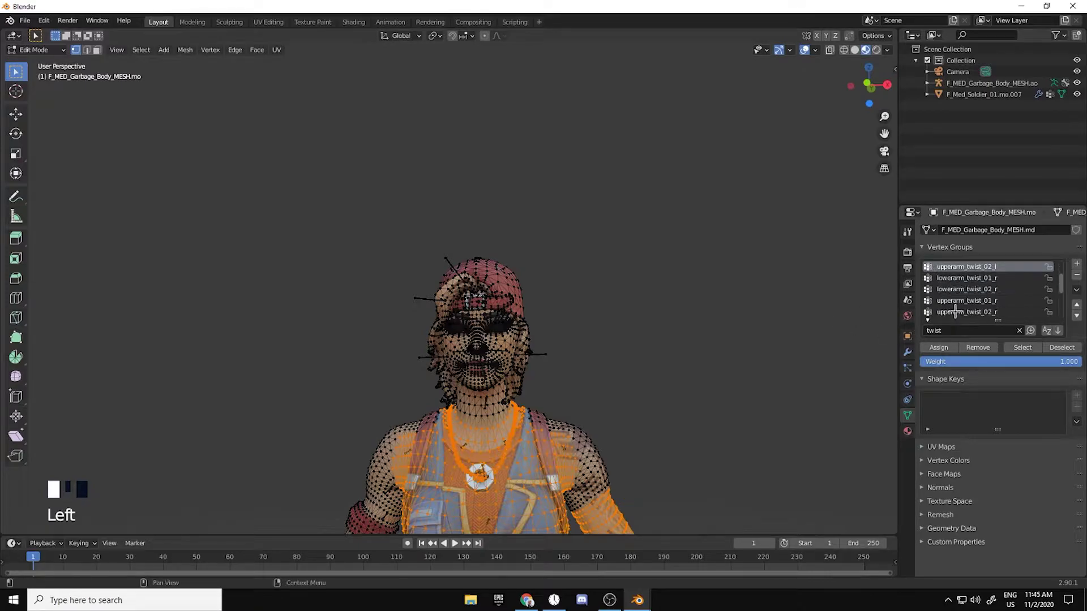
pyautogui.scroll(-4, 815, 305)
# - Undo the selection of the upperarm_twist_02_l vertices
pyautogui.hotkey('shift', 's')
pyautogui.hotkey('ctrl', 'z')
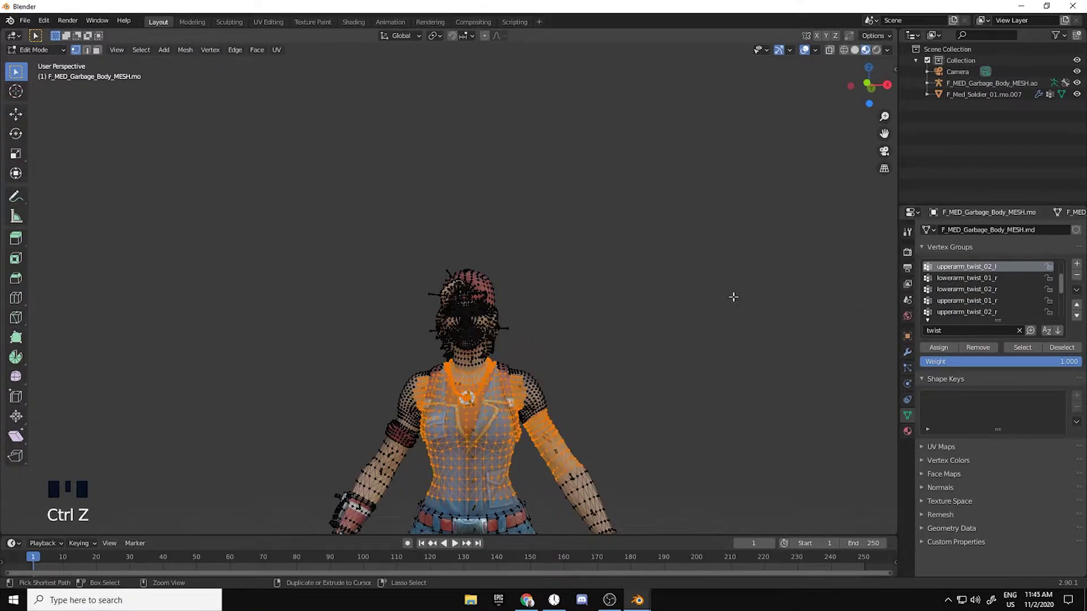
pyautogui.hotkey('ctrl', 'z')
pyautogui.scroll(2, 968, 296)
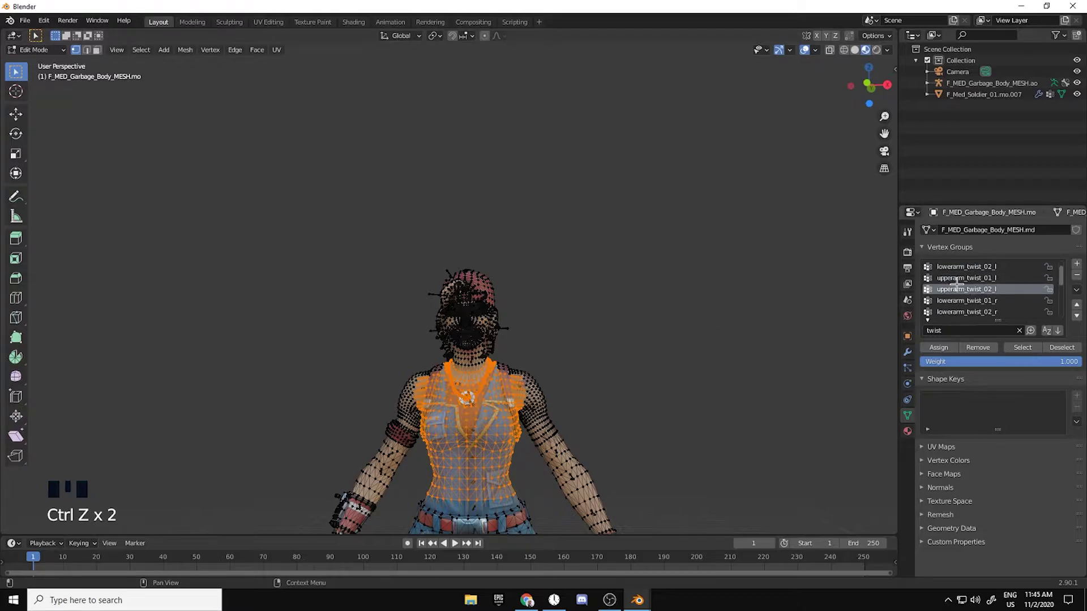
pyautogui.scroll(1, 956, 283)
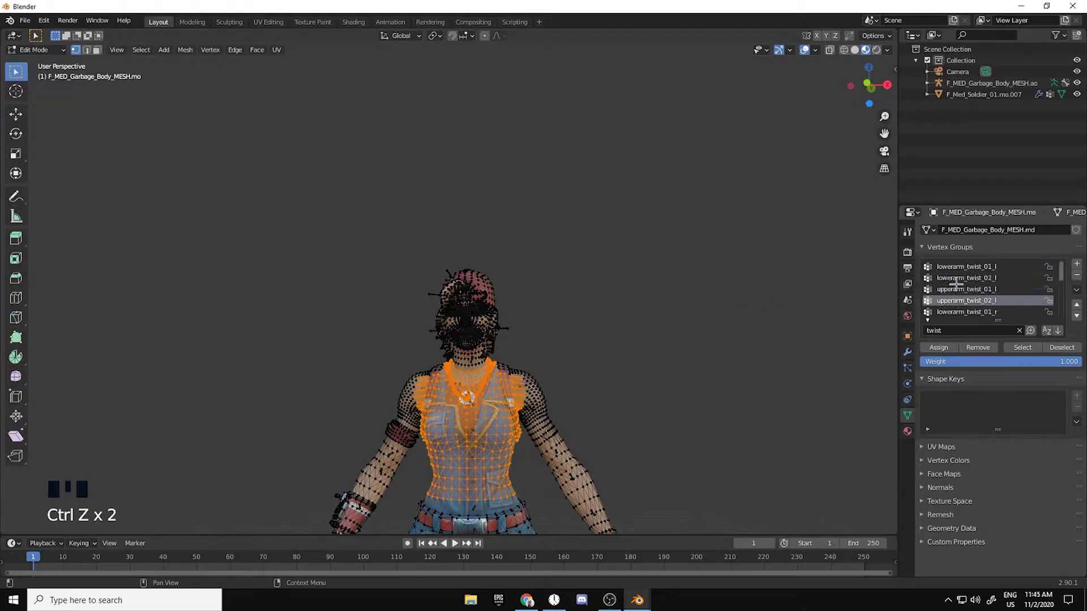
# - Filter the vertex groups by "upper", select the upperarm_twist_01_l vertices and deselect those of upperarm_twist_02_l
pyautogui.click(935, 331)
pyautogui.write('upper')
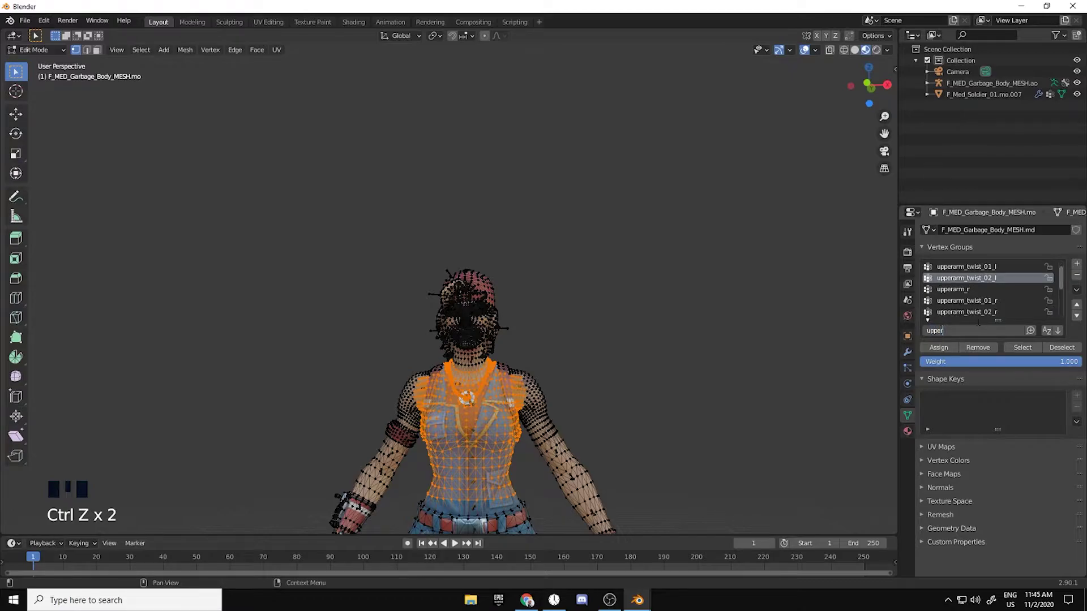
pyautogui.press('Return')
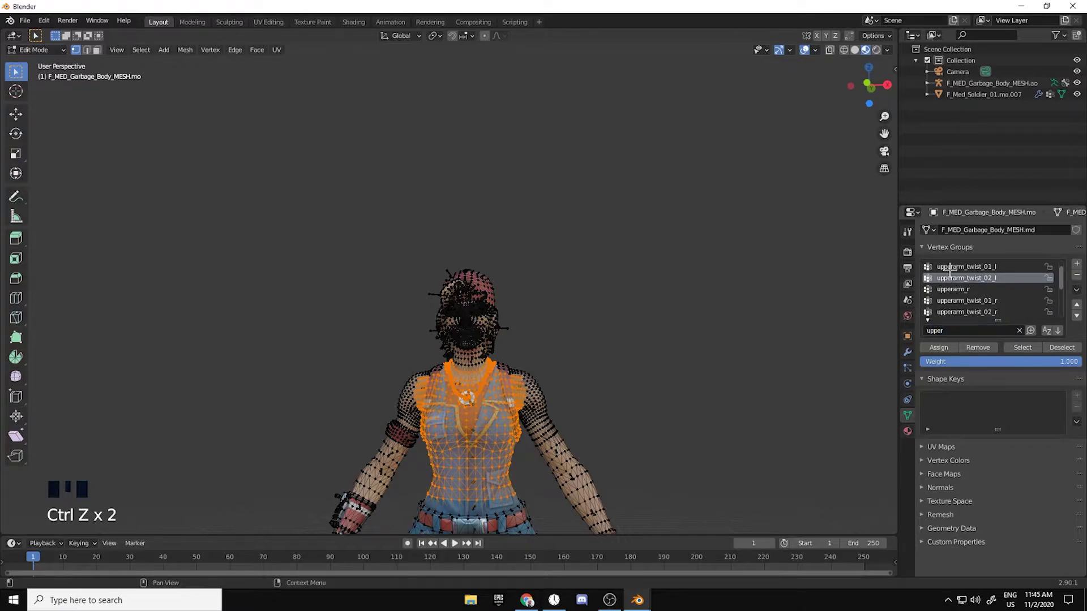
pyautogui.click(949, 270)
pyautogui.click(1022, 348)
pyautogui.click(974, 278)
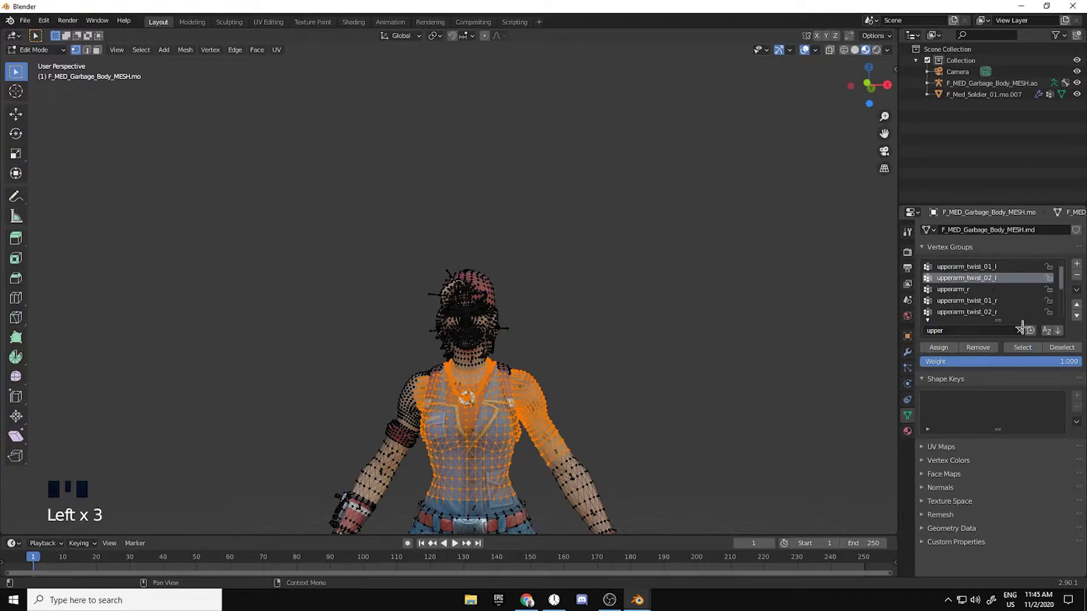
pyautogui.click(1061, 347)
# - Select the upperarm_twist_01_r vertices and deselect those belonging to upperarm_twist_02_r
pyautogui.scroll(-2, 963, 299)
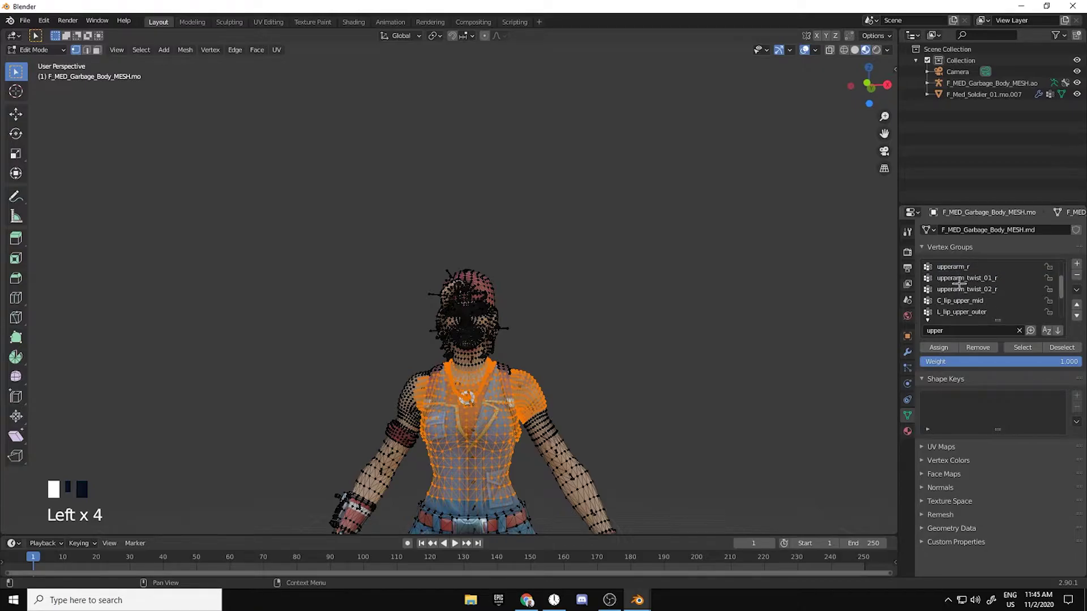
pyautogui.click(960, 279)
pyautogui.click(1019, 346)
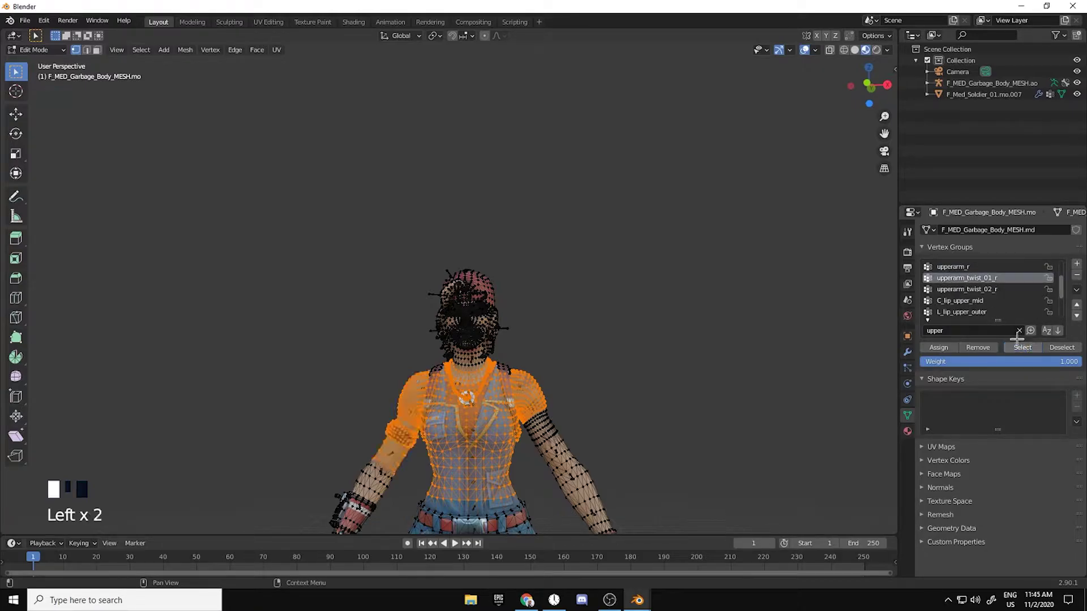
pyautogui.click(967, 289)
pyautogui.click(1061, 347)
# - Add the unselected vertices of the overall strap on the character's right shoulder to the selection
pyautogui.moveTo(578, 339); pyautogui.dragTo(621, 361, button='middle')
pyautogui.keyDown('shift'); pyautogui.moveTo(620, 361); pyautogui.dragTo(659, 351, button='middle'); pyautogui.keyUp('shift')
pyautogui.moveTo(600, 331); pyautogui.dragTo(620, 365, button='middle')
pyautogui.scroll(3, 566, 354)
pyautogui.keyDown('shift'); pyautogui.moveTo(504, 346); pyautogui.dragTo(633, 376, button='middle'); pyautogui.keyUp('shift')
pyautogui.scroll(5, 565, 360)
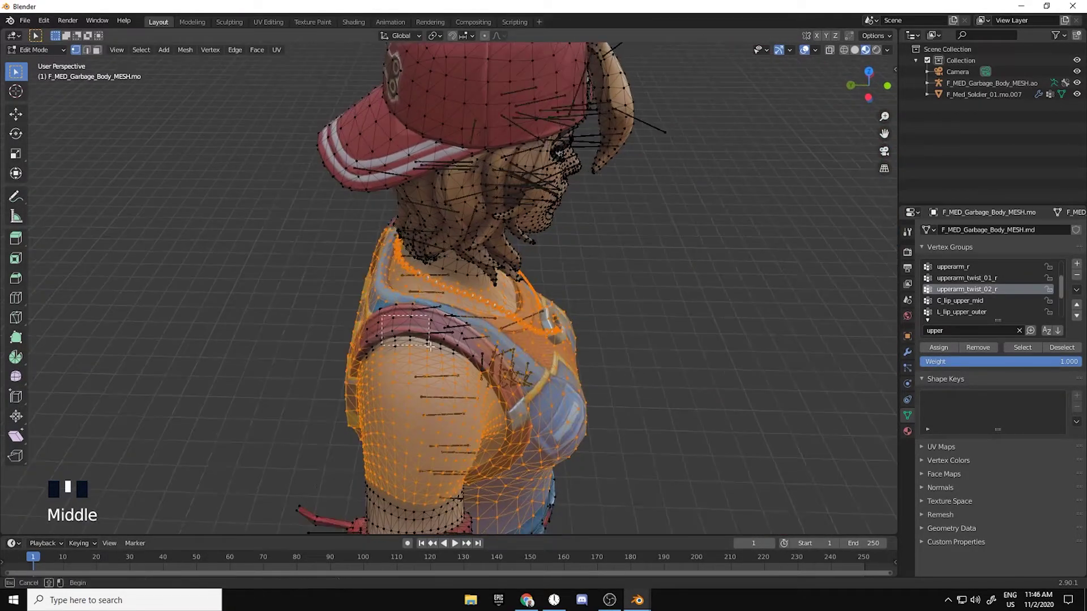
pyautogui.keyDown('shift'); pyautogui.moveTo(369, 320); pyautogui.dragTo(392, 343); pyautogui.keyUp('shift')
pyautogui.moveTo(396, 344); pyautogui.dragTo(567, 287, button='middle')
pyautogui.keyDown('shift'); pyautogui.click(442, 418); pyautogui.keyUp('shift')
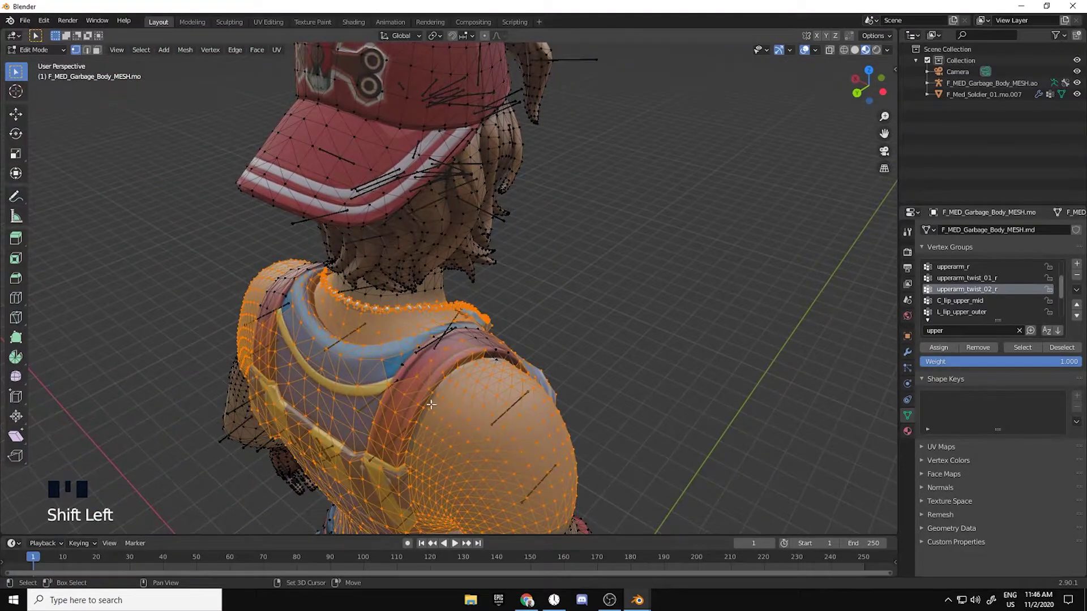
pyautogui.keyDown('shift'); pyautogui.click(413, 361); pyautogui.keyUp('shift')
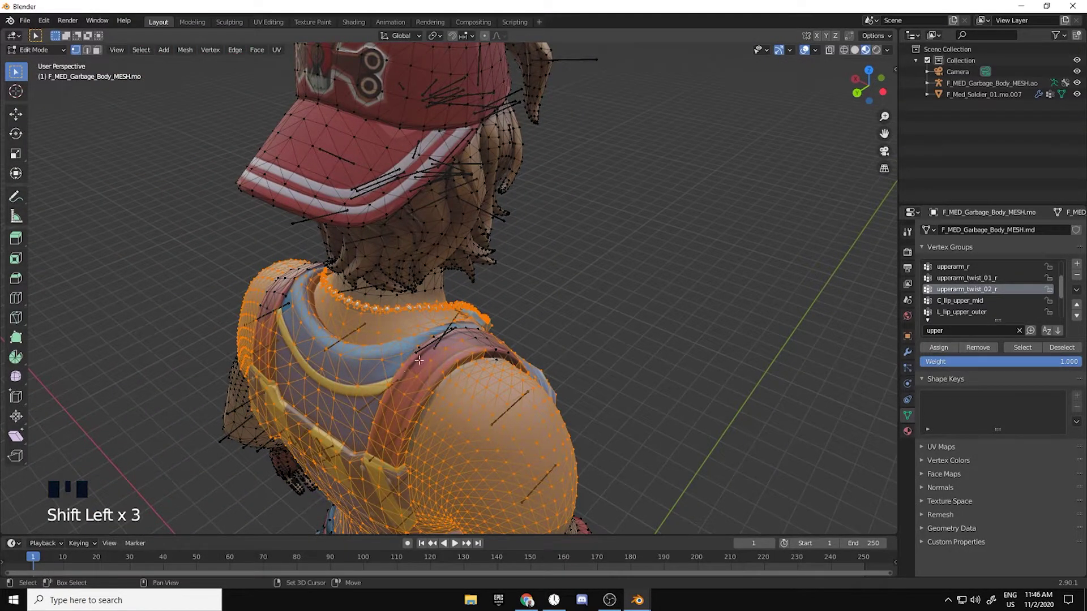
# - Add the unselected strap vertices on the character's left shoulder to the selection, covering both back and side
pyautogui.moveTo(419, 361)
pyautogui.mouseDown(button='middle')
pyautogui.moveTo(517, 383)
pyautogui.moveTo(417, 341)
pyautogui.mouseUp(button='middle')
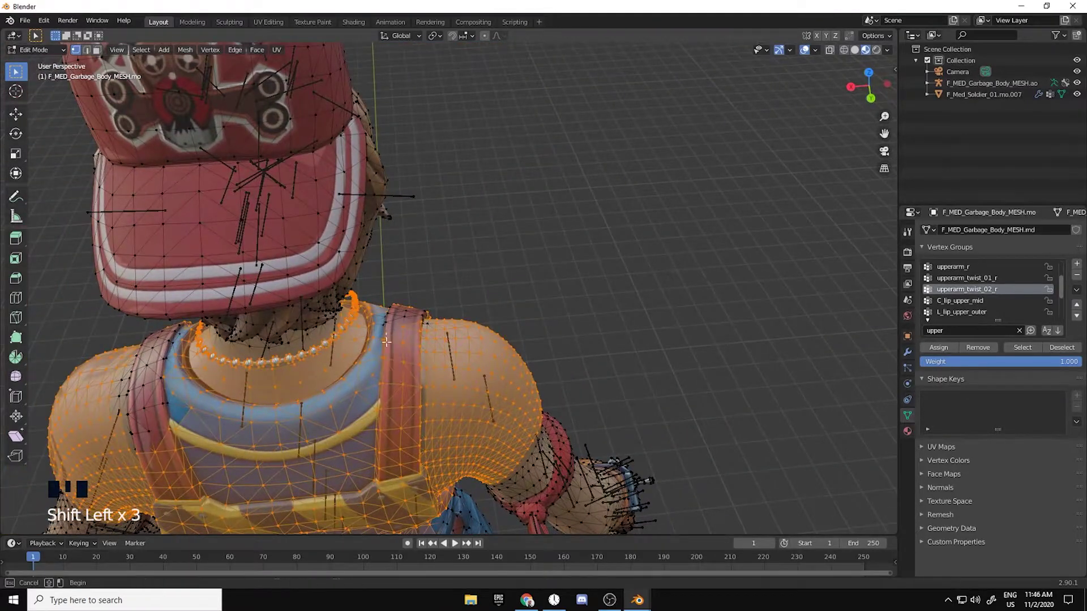
pyautogui.moveTo(438, 328); pyautogui.dragTo(422, 386, button='middle')
pyautogui.keyDown('shift'); pyautogui.moveTo(583, 418); pyautogui.dragTo(584, 419); pyautogui.keyUp('shift')
pyautogui.moveTo(433, 391); pyautogui.dragTo(546, 382, button='middle')
pyautogui.keyDown('shift'); pyautogui.moveTo(447, 397); pyautogui.dragTo(532, 387, button='middle'); pyautogui.keyUp('shift')
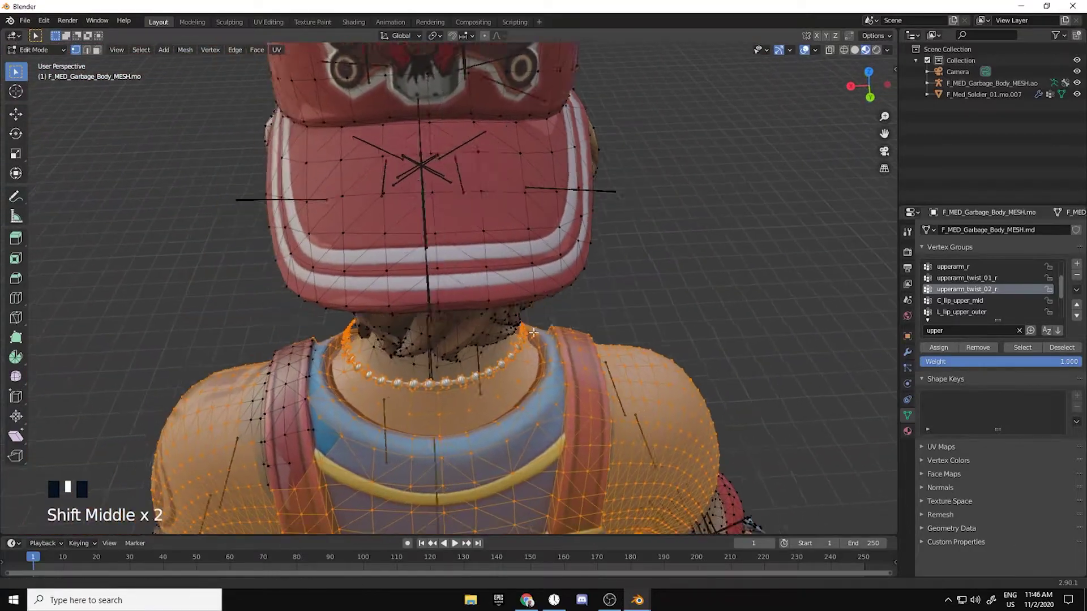
pyautogui.keyDown('shift'); pyautogui.moveTo(368, 430); pyautogui.dragTo(543, 396, button='middle'); pyautogui.keyUp('shift')
pyautogui.keyDown('shift'); pyautogui.moveTo(532, 430); pyautogui.dragTo(434, 369); pyautogui.keyUp('shift')
pyautogui.moveTo(509, 408); pyautogui.dragTo(634, 389, button='middle')
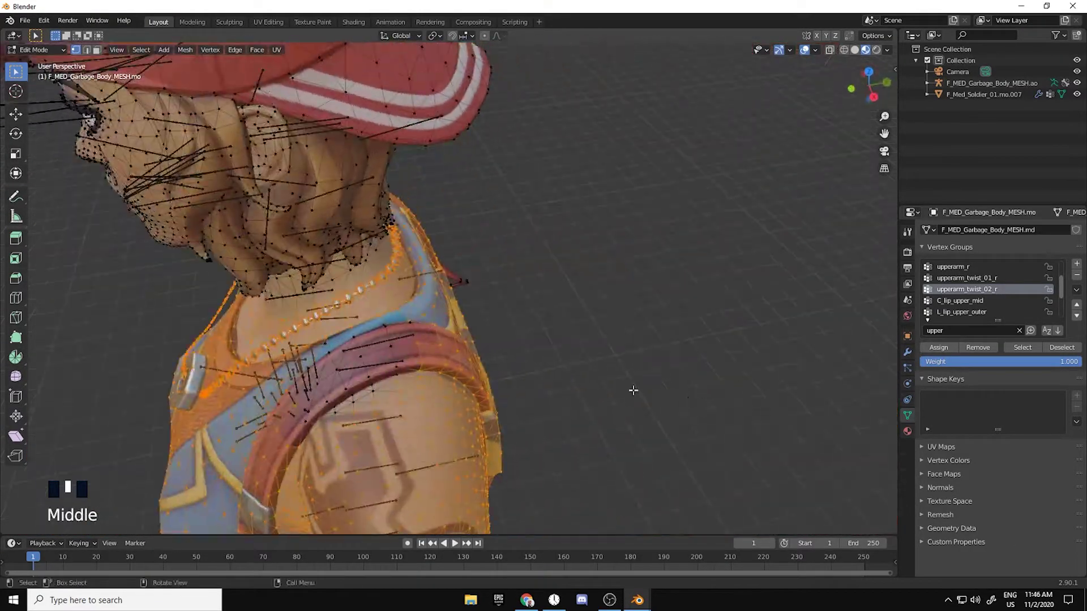
pyautogui.keyDown('shift'); pyautogui.moveTo(436, 300); pyautogui.dragTo(568, 334, button='middle'); pyautogui.keyUp('shift')
pyautogui.keyDown('shift'); pyautogui.moveTo(542, 314); pyautogui.dragTo(439, 377); pyautogui.keyUp('shift')
pyautogui.moveTo(487, 376); pyautogui.dragTo(645, 308, button='middle')
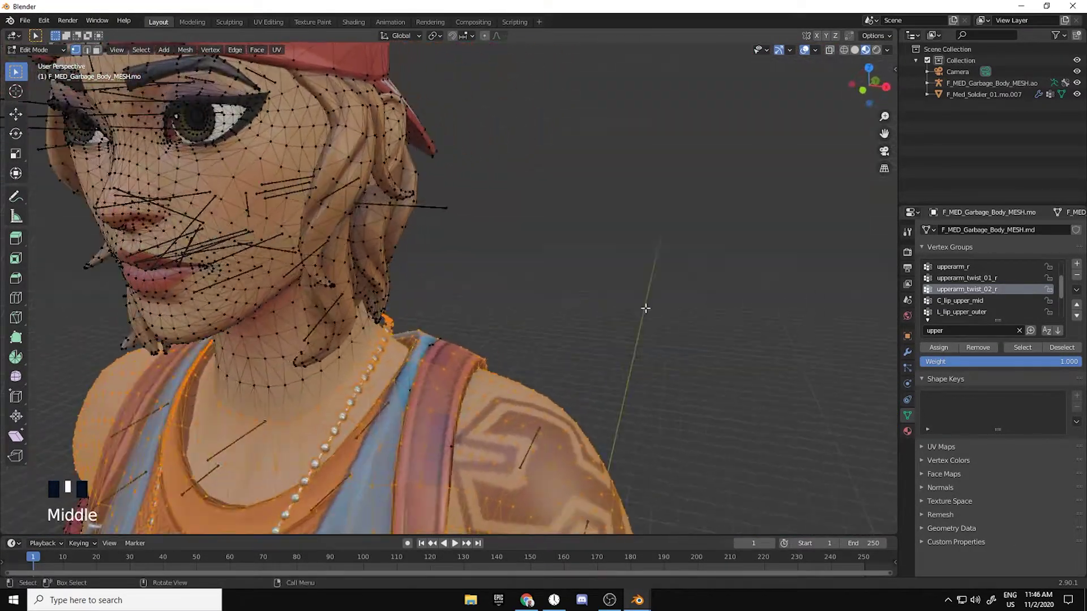
# - Deselect the remaining vertices around the base of the neck, inside the necklace
pyautogui.moveTo(586, 367); pyautogui.dragTo(557, 373, button='middle')
pyautogui.keyDown('shift'); pyautogui.moveTo(557, 373); pyautogui.dragTo(523, 385, button='middle'); pyautogui.keyUp('shift')
pyautogui.scroll(2, 538, 379)
pyautogui.keyDown('ctrl'); pyautogui.moveTo(559, 534); pyautogui.dragTo(591, 532); pyautogui.keyUp('ctrl')
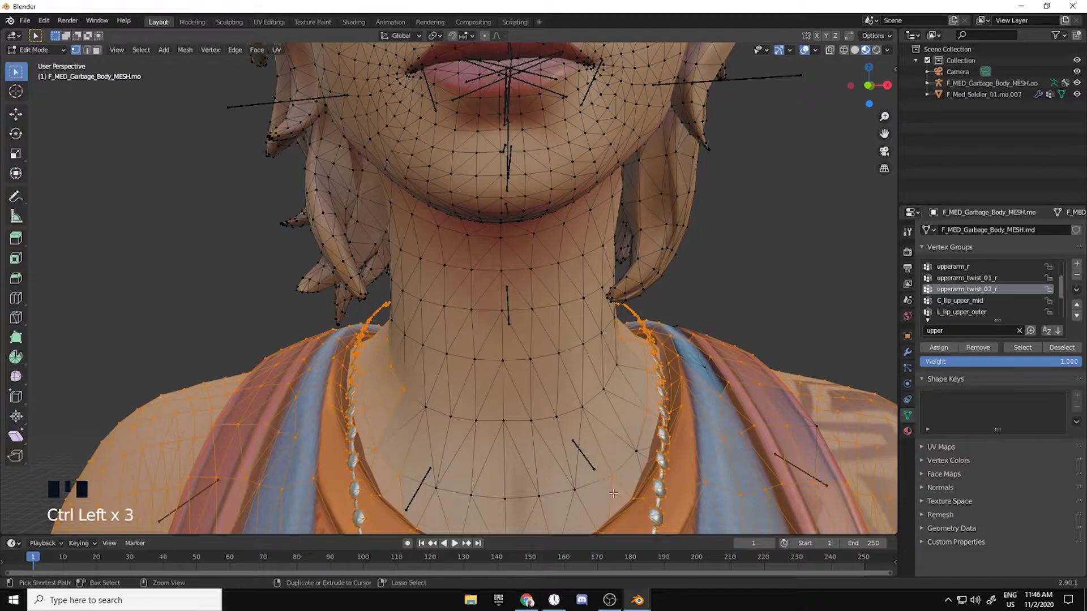
pyautogui.moveTo(595, 485); pyautogui.dragTo(389, 464, button='middle')
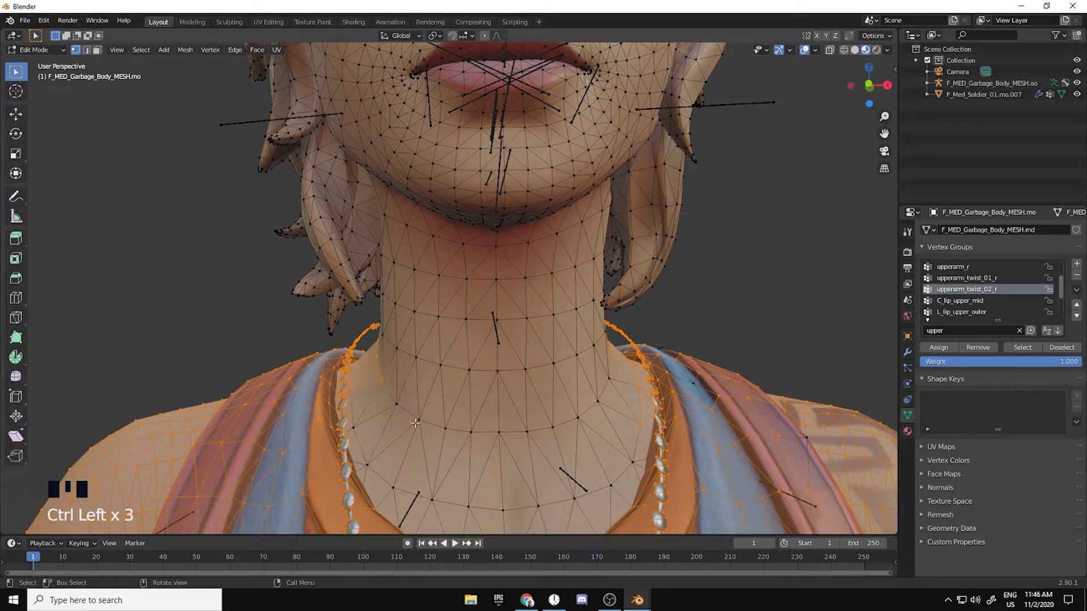
pyautogui.moveTo(415, 423); pyautogui.dragTo(481, 421, button='middle')
pyautogui.keyDown('shift'); pyautogui.moveTo(481, 422); pyautogui.dragTo(566, 425, button='middle'); pyautogui.keyUp('shift')
pyautogui.keyDown('shift'); pyautogui.moveTo(566, 425); pyautogui.dragTo(487, 334, button='middle'); pyautogui.keyUp('shift')
pyautogui.keyDown('shift'); pyautogui.moveTo(487, 333); pyautogui.dragTo(430, 238, button='middle'); pyautogui.keyUp('shift')
pyautogui.keyDown('ctrl'); pyautogui.click(396, 339); pyautogui.keyUp('ctrl')
pyautogui.keyDown('ctrl'); pyautogui.click(414, 305); pyautogui.keyUp('ctrl')
# - Add the unselected vertices of the overalls just above the belt, on the front and side of the waist, to the selection
pyautogui.scroll(2, 478, 345)
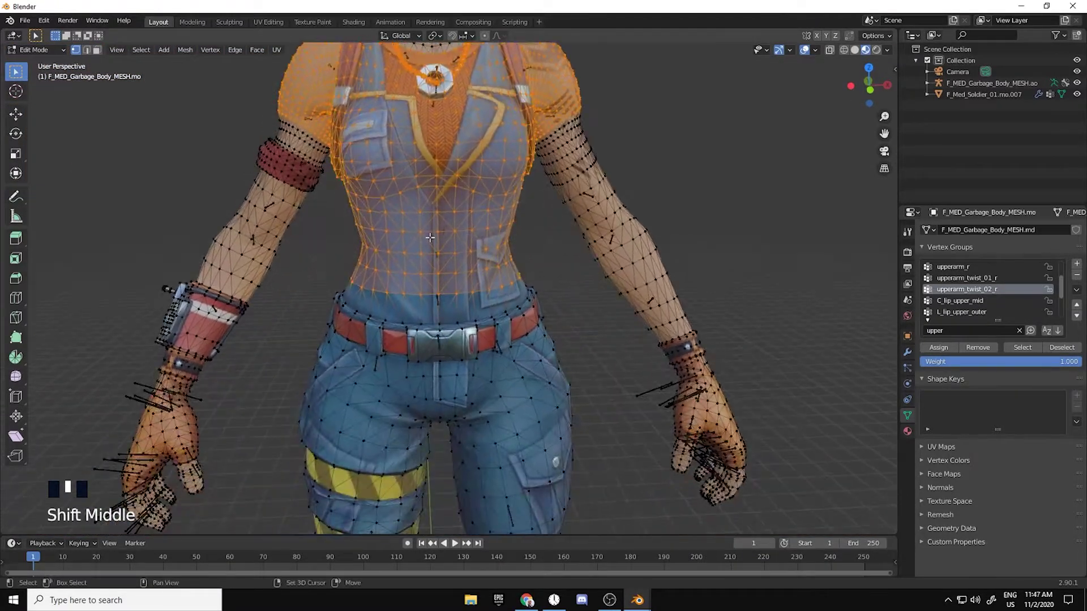
pyautogui.moveTo(381, 303); pyautogui.dragTo(433, 324, button='middle')
pyautogui.moveTo(390, 140); pyautogui.dragTo(395, 315, button='middle')
pyautogui.keyDown('shift'); pyautogui.scroll(2, 395, 315); pyautogui.keyUp('shift')
pyautogui.scroll(2, 359, 291)
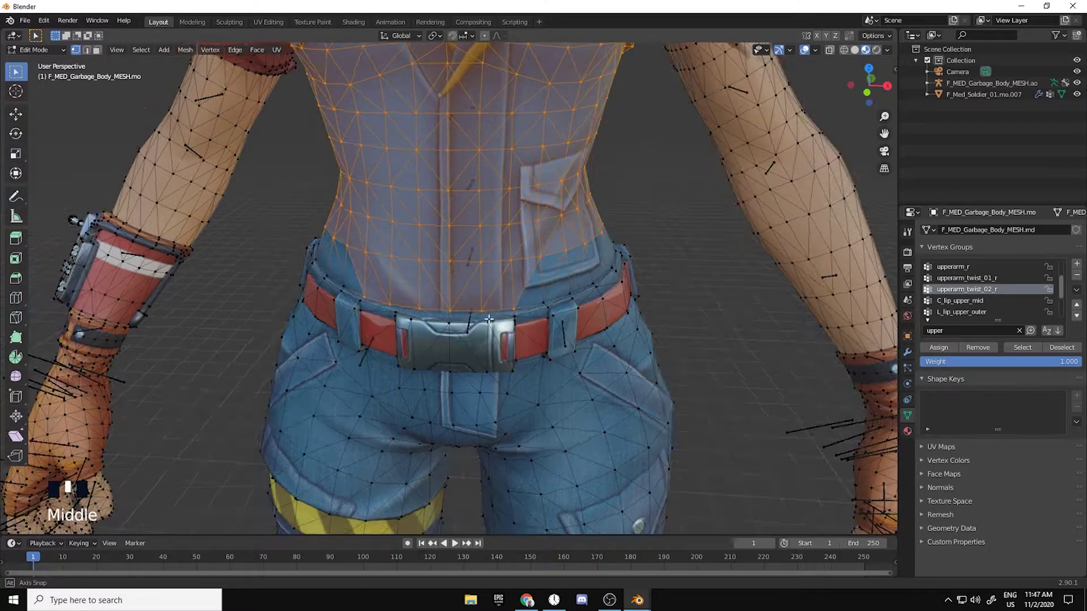
pyautogui.moveTo(489, 320); pyautogui.dragTo(523, 405, button='middle')
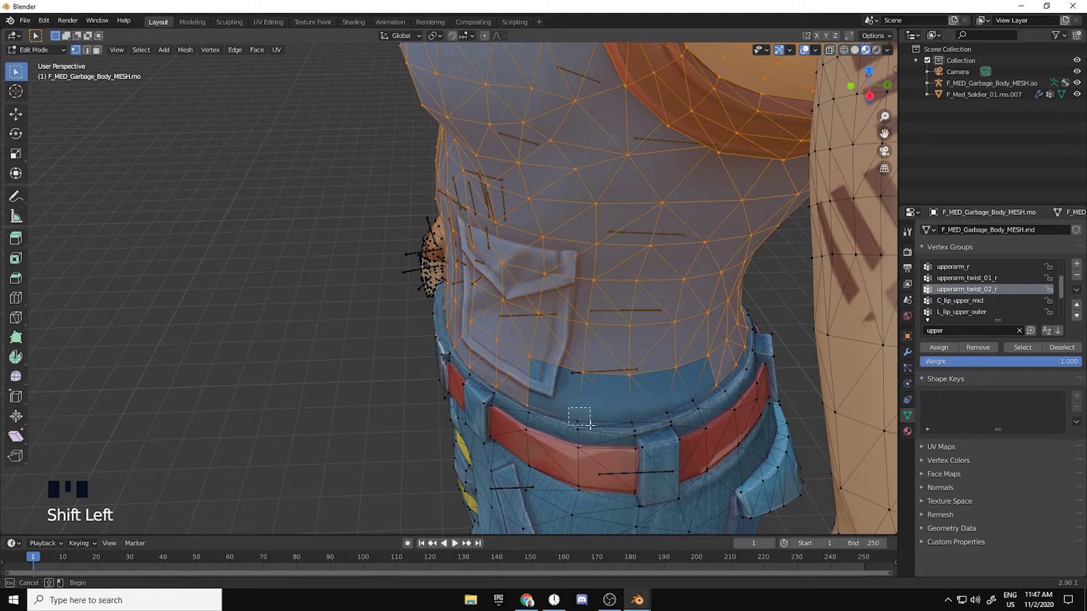
pyautogui.keyDown('shift'); pyautogui.moveTo(628, 416); pyautogui.dragTo(443, 309, button='middle'); pyautogui.keyUp('shift')
pyautogui.keyDown('shift'); pyautogui.click(580, 376); pyautogui.keyUp('shift')
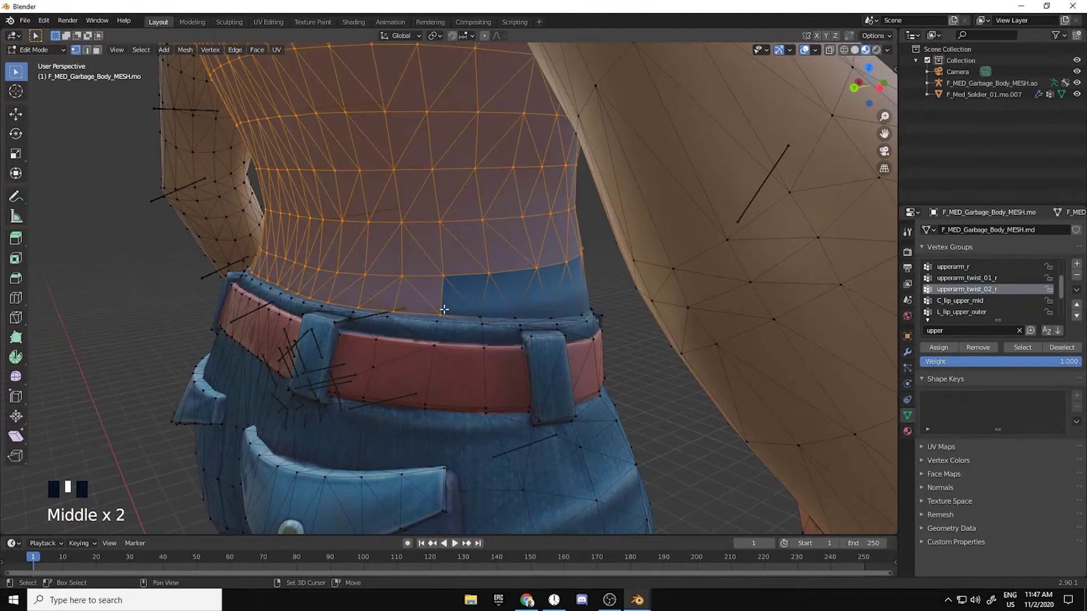
# - Add the remaining unselected waist vertices above the belt, around the back and opposite side, to the selection
pyautogui.moveTo(527, 321); pyautogui.dragTo(338, 357, button='middle')
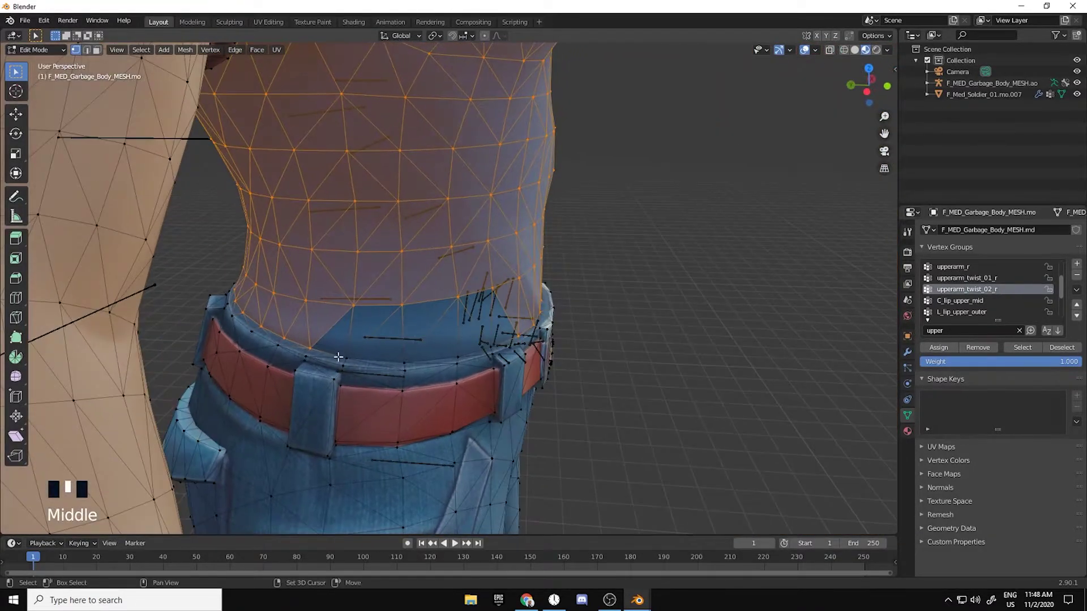
pyautogui.keyDown('shift'); pyautogui.moveTo(406, 366); pyautogui.dragTo(421, 365); pyautogui.keyUp('shift')
pyautogui.moveTo(422, 364)
pyautogui.mouseDown(button='middle')
pyautogui.moveTo(416, 354)
pyautogui.moveTo(431, 344)
pyautogui.mouseUp(button='middle')
pyautogui.moveTo(353, 343); pyautogui.dragTo(382, 253, button='middle')
pyautogui.scroll(-3, 347, 321)
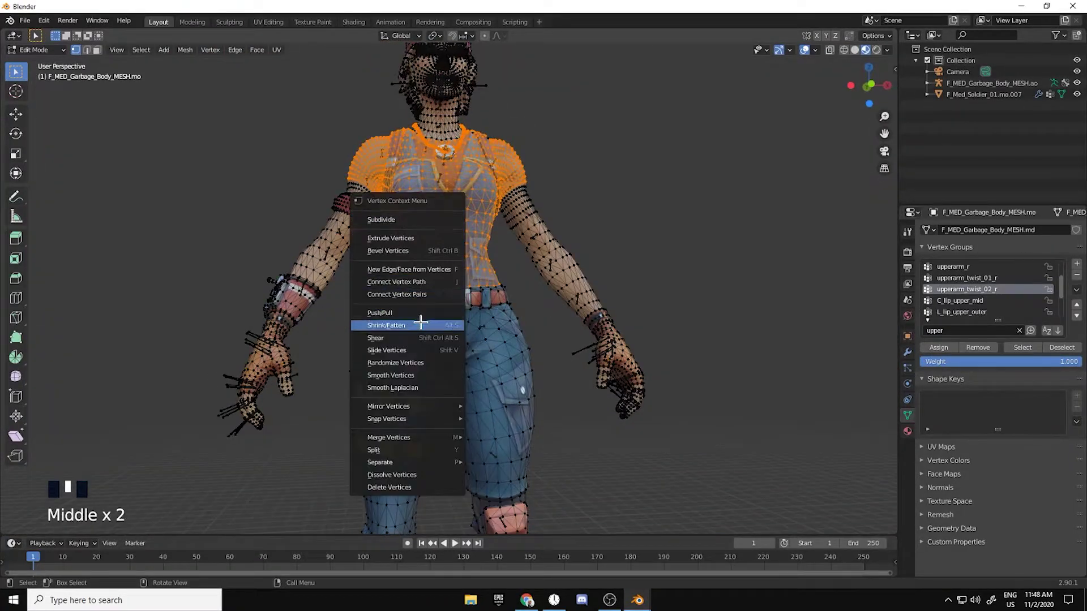
# - Try a Push/Pull on the selected torso vertices and undo it
pyautogui.rightClick(396, 313)
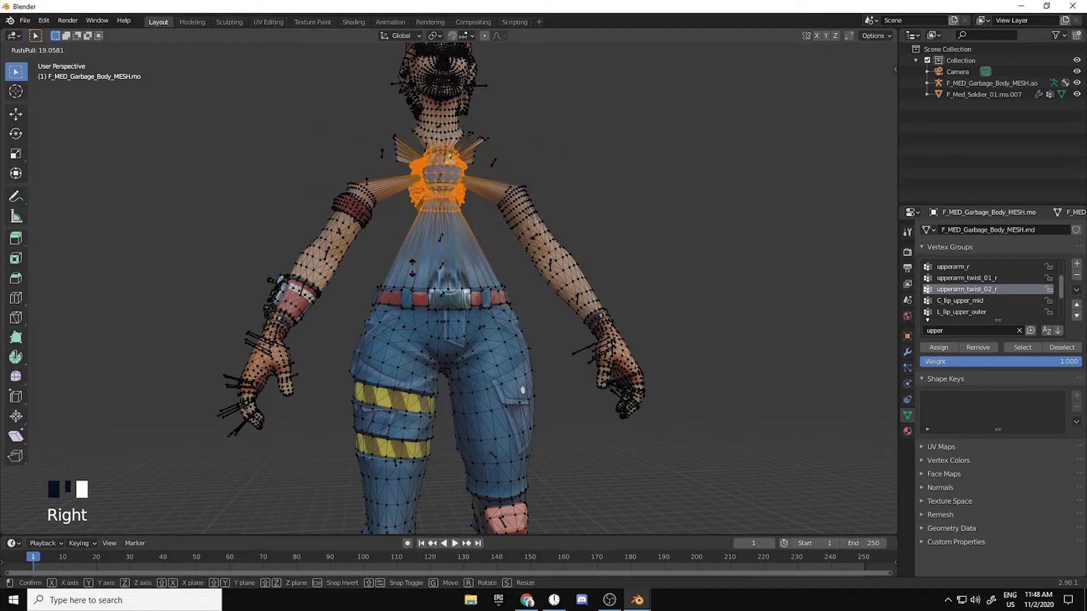
pyautogui.click(412, 268)
pyautogui.moveTo(412, 269); pyautogui.dragTo(541, 267, button='middle')
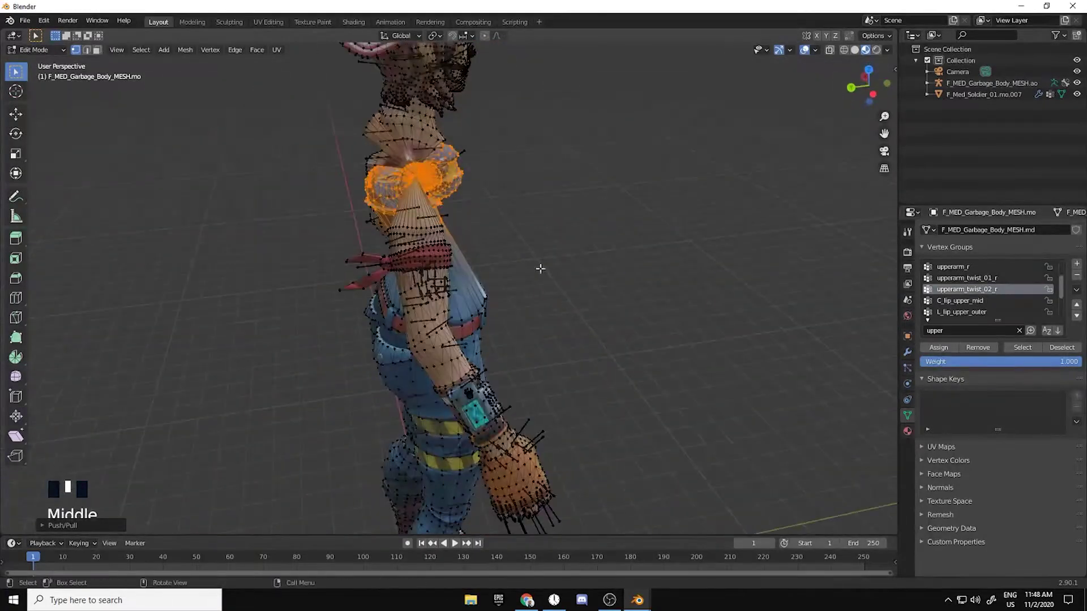
pyautogui.moveTo(509, 220); pyautogui.dragTo(441, 157, button='middle')
pyautogui.scroll(3, 377, 165)
pyautogui.hotkey('ctrl', 'z')
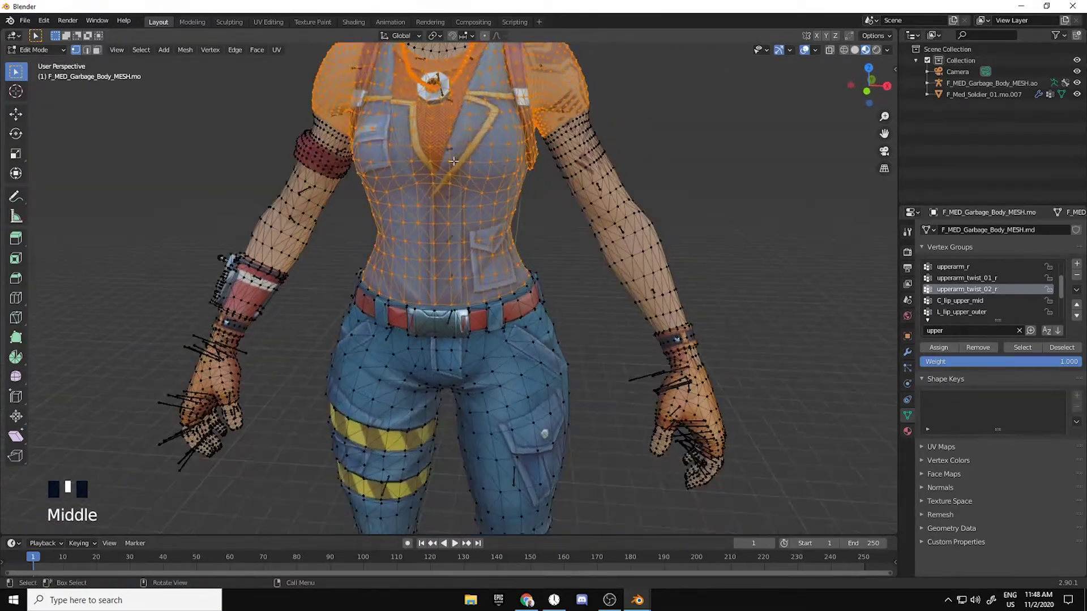
# - Delete the selected torso and upper-arm vertices from the character's body mesh
pyautogui.rightClick(450, 157)
pyautogui.press('x')
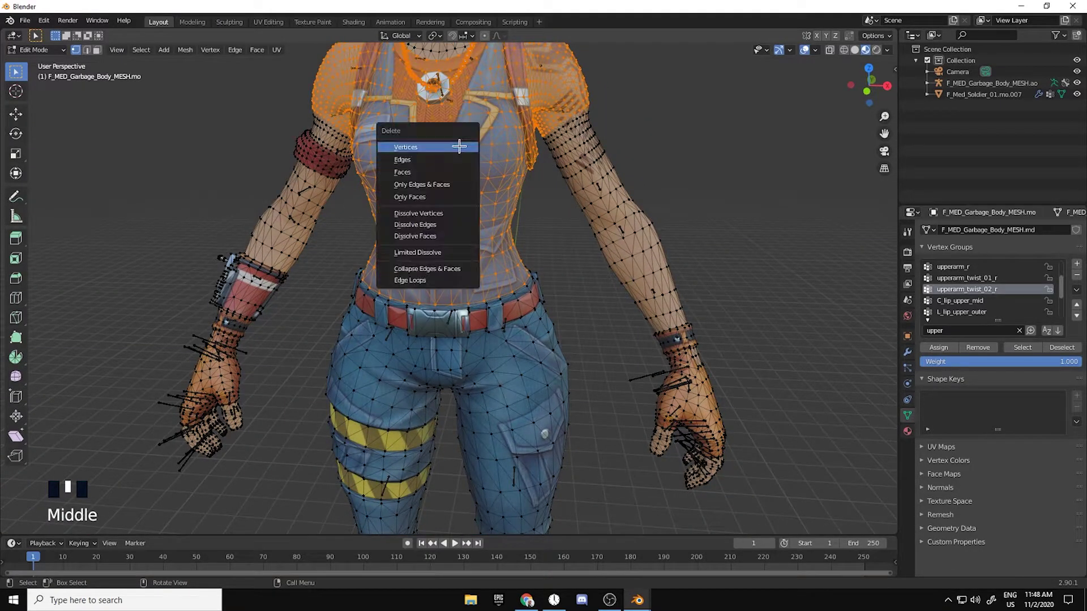
pyautogui.click(459, 146)
pyautogui.moveTo(459, 149); pyautogui.dragTo(724, 240, button='middle')
pyautogui.scroll(-6, 397, 164)
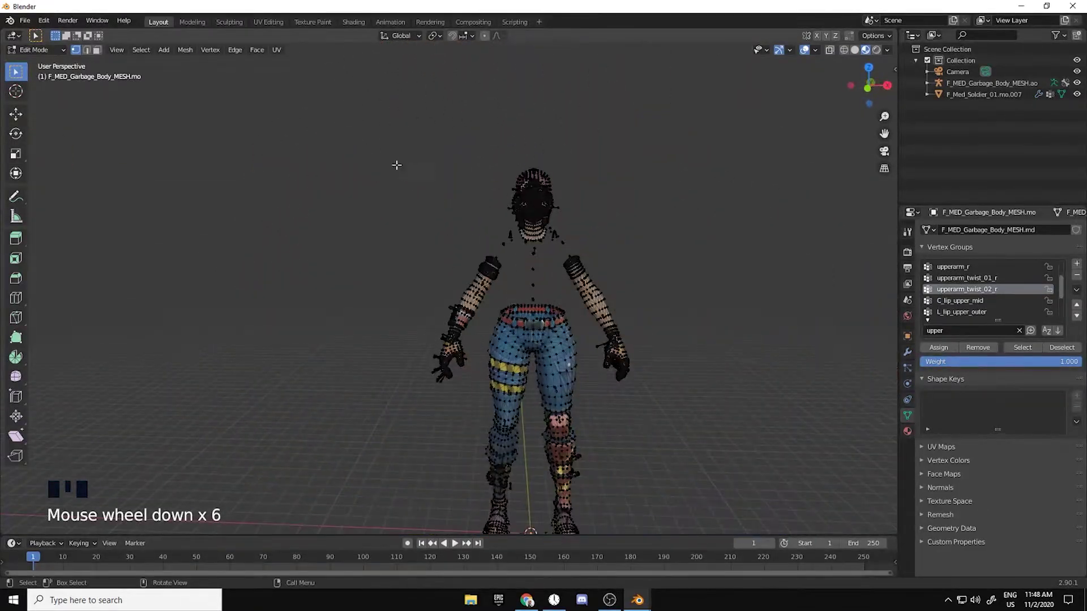
# - Return to Object Mode and snap the character's body mesh to the 3D cursor
pyautogui.click(36, 49)
pyautogui.click(34, 65)
pyautogui.rightClick(508, 363)
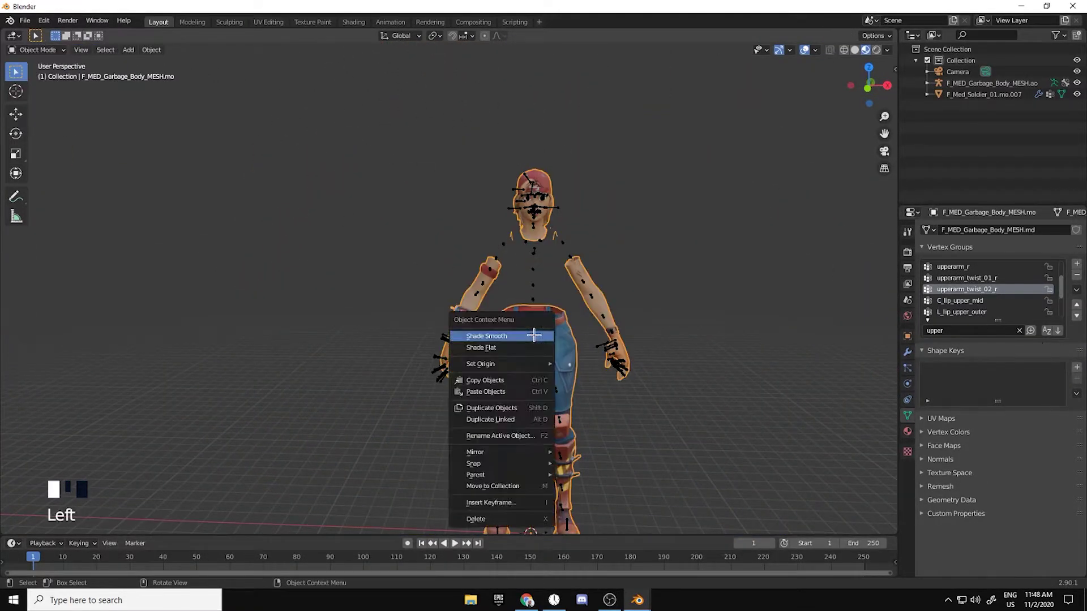
pyautogui.moveTo(474, 463)
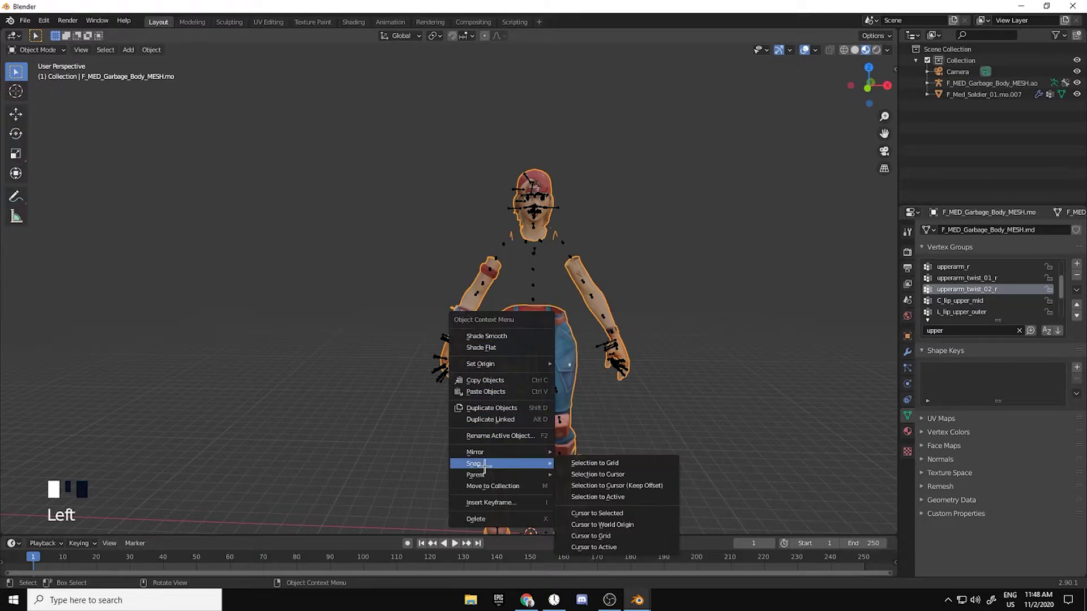
pyautogui.click(589, 475)
# - Select the jersey and snap it to the 3D cursor so it sits on the character
pyautogui.keyDown('shift'); pyautogui.moveTo(529, 450); pyautogui.dragTo(761, 384, button='middle'); pyautogui.keyUp('shift')
pyautogui.click(71, 220)
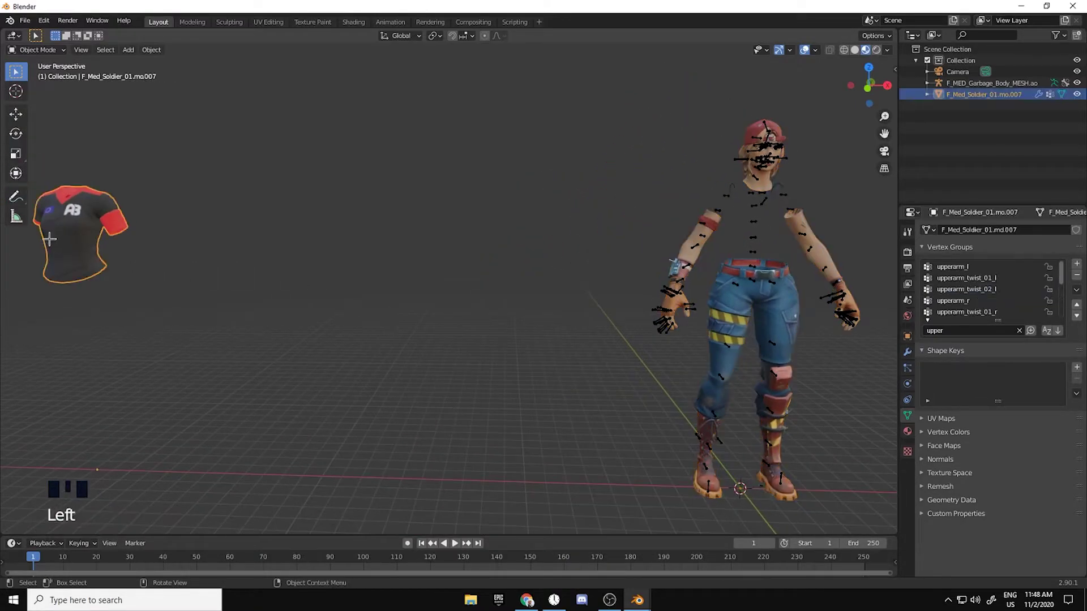
pyautogui.rightClick(69, 239)
pyautogui.moveTo(69, 240)
pyautogui.click(154, 250)
# - Select the character's body mesh and enter Edit Mode with the belt area at the jersey's hem in view
pyautogui.keyDown('shift'); pyautogui.moveTo(317, 317); pyautogui.dragTo(466, 408, button='middle'); pyautogui.keyUp('shift')
pyautogui.scroll(2, 424, 376)
pyautogui.click(467, 408)
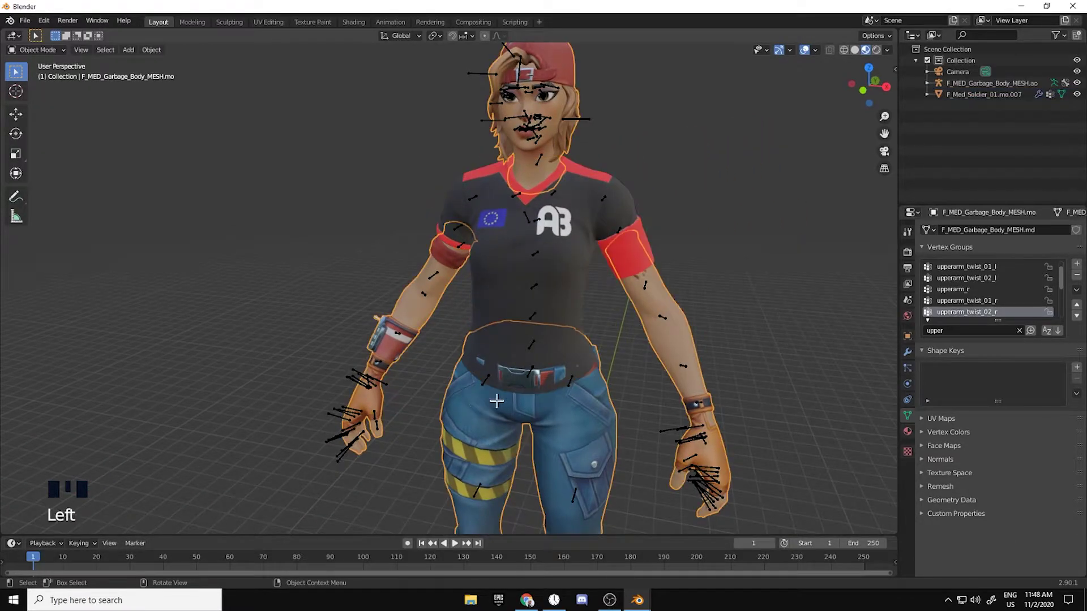
pyautogui.moveTo(560, 318); pyautogui.dragTo(524, 272, button='middle')
pyautogui.press('Tab')
pyautogui.scroll(2, 579, 359)
pyautogui.keyDown('shift'); pyautogui.moveTo(524, 271); pyautogui.dragTo(522, 363, button='middle'); pyautogui.keyUp('shift')
pyautogui.scroll(1, 545, 381)
# - Select the belt buckle and front belt-loop vertices that poke through the jersey, and activate the Move tool
pyautogui.keyDown('shift'); pyautogui.moveTo(469, 382); pyautogui.dragTo(593, 440); pyautogui.keyUp('shift')
pyautogui.keyDown('shift'); pyautogui.click(606, 381); pyautogui.keyUp('shift')
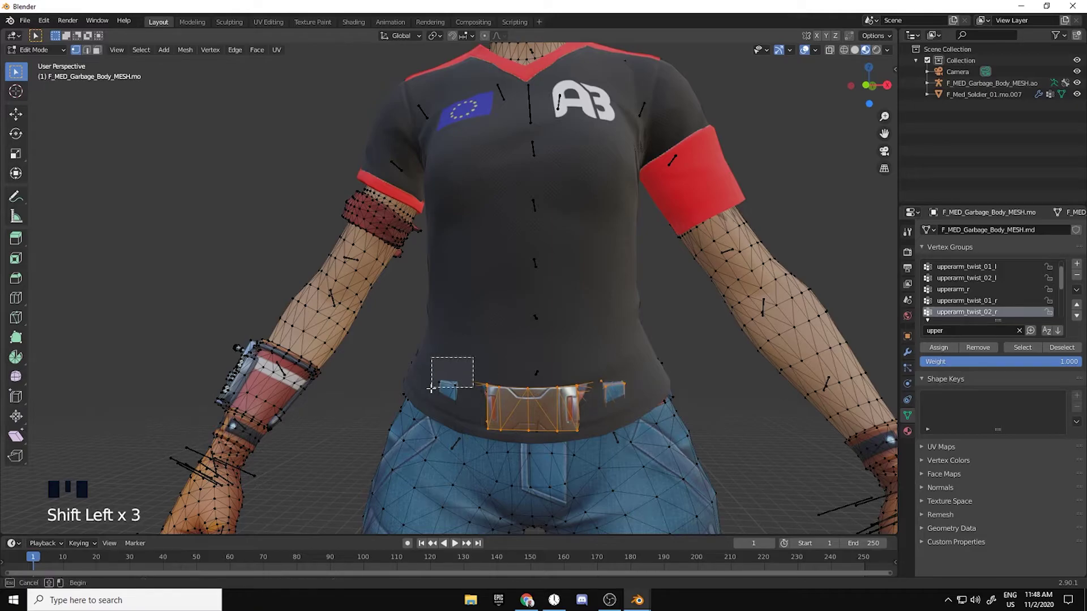
pyautogui.keyDown('shift'); pyautogui.moveTo(431, 389); pyautogui.dragTo(431, 400); pyautogui.keyUp('shift')
pyautogui.moveTo(435, 401); pyautogui.dragTo(438, 412, button='middle')
pyautogui.click(16, 115)
# - Try to move the selected belt vertices, then undo the move and clear the selection
pyautogui.moveTo(541, 346); pyautogui.dragTo(441, 282, button='middle')
pyautogui.moveTo(442, 282); pyautogui.dragTo(431, 278)
pyautogui.moveTo(432, 278); pyautogui.dragTo(472, 345, button='middle')
pyautogui.hotkey('ctrl', 'z')
pyautogui.click(674, 345)
pyautogui.moveTo(674, 345); pyautogui.dragTo(470, 335, button='middle')
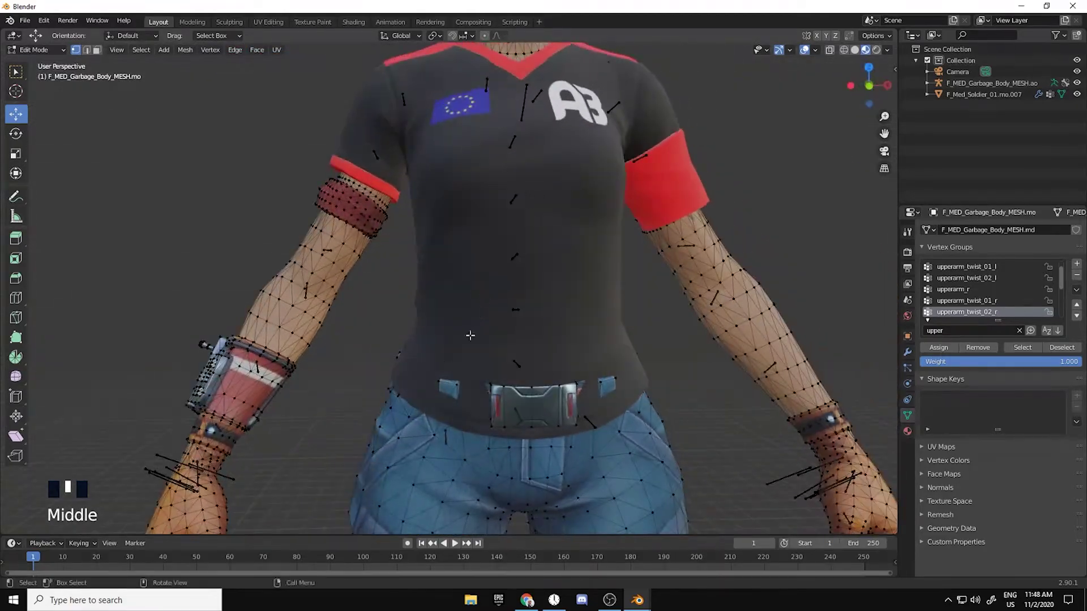
# - Reselect the protruding belt buckle and front belt-loop vertices and move them inward, behind the jersey
pyautogui.moveTo(476, 388); pyautogui.dragTo(477, 389)
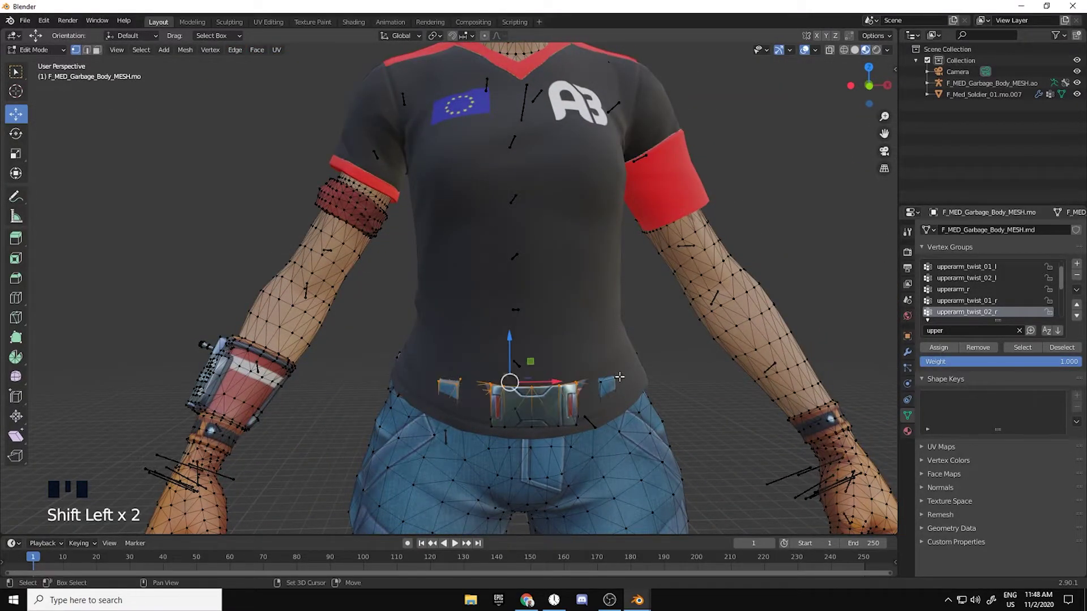
pyautogui.keyDown('shift'); pyautogui.moveTo(494, 430); pyautogui.dragTo(485, 434); pyautogui.keyUp('shift')
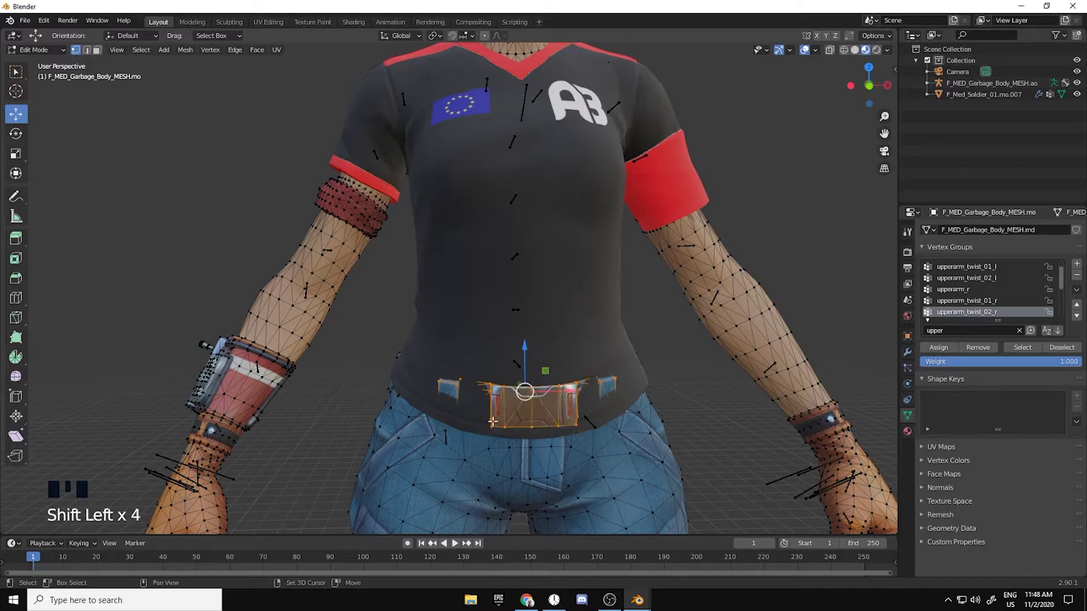
pyautogui.moveTo(485, 433); pyautogui.dragTo(535, 448, button='middle')
pyautogui.moveTo(487, 342); pyautogui.dragTo(504, 357)
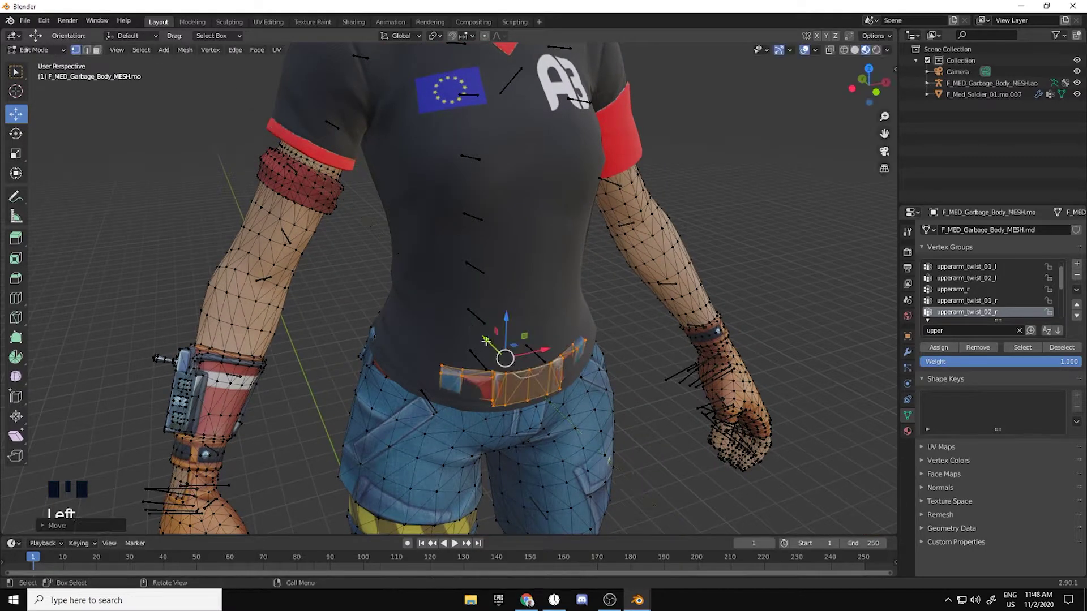
pyautogui.moveTo(505, 357); pyautogui.dragTo(437, 338, button='middle')
pyautogui.moveTo(436, 337); pyautogui.dragTo(392, 331)
# - Select the belt and belt-loop vertices protruding at the back and sides of the waist and move them under the jersey
pyautogui.keyDown('shift'); pyautogui.moveTo(392, 331); pyautogui.dragTo(538, 350, button='middle'); pyautogui.keyUp('shift')
pyautogui.scroll(2, 659, 342)
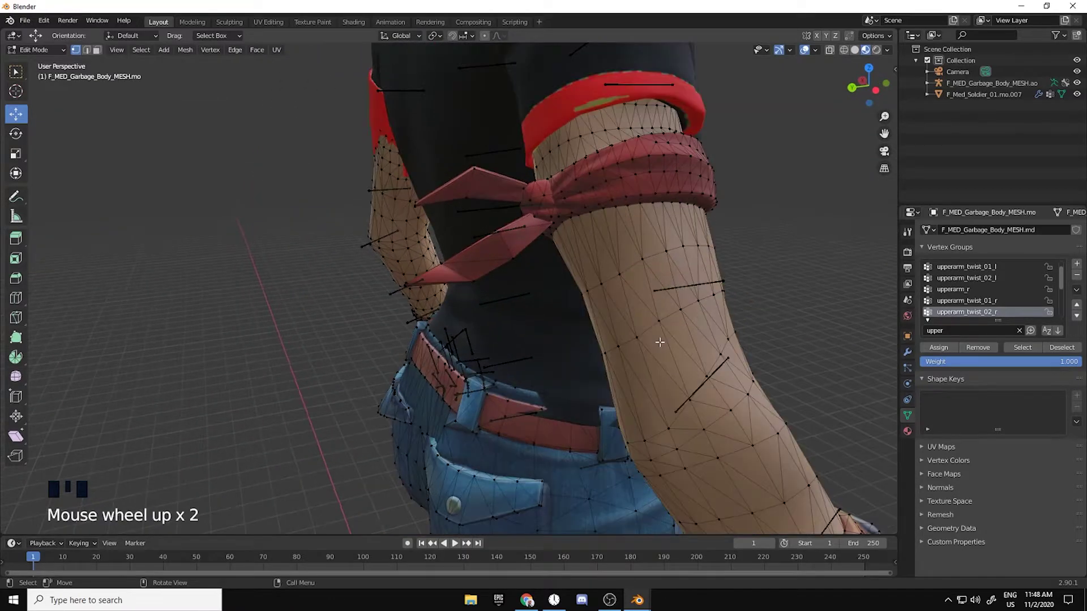
pyautogui.moveTo(660, 342); pyautogui.dragTo(468, 255, button='middle')
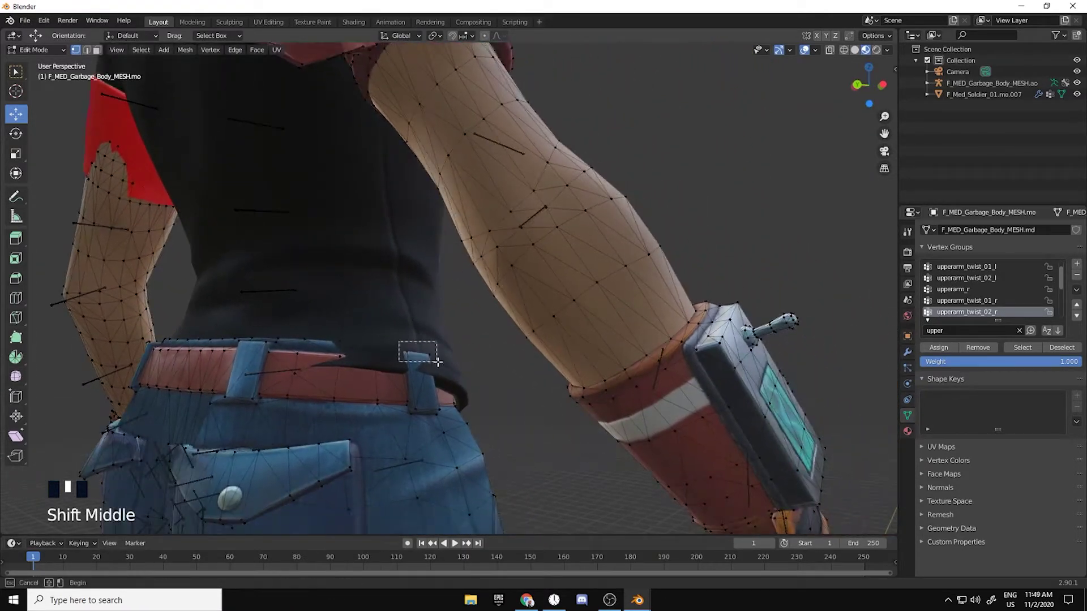
pyautogui.moveTo(437, 362); pyautogui.dragTo(439, 364)
pyautogui.moveTo(439, 363); pyautogui.dragTo(498, 334, button='middle')
pyautogui.keyDown('shift'); pyautogui.moveTo(498, 334); pyautogui.dragTo(686, 299, button='middle'); pyautogui.keyUp('shift')
pyautogui.keyDown('shift'); pyautogui.moveTo(198, 309); pyautogui.dragTo(263, 339); pyautogui.keyUp('shift')
pyautogui.moveTo(543, 317); pyautogui.dragTo(566, 334, button='middle')
pyautogui.moveTo(557, 329); pyautogui.dragTo(614, 278)
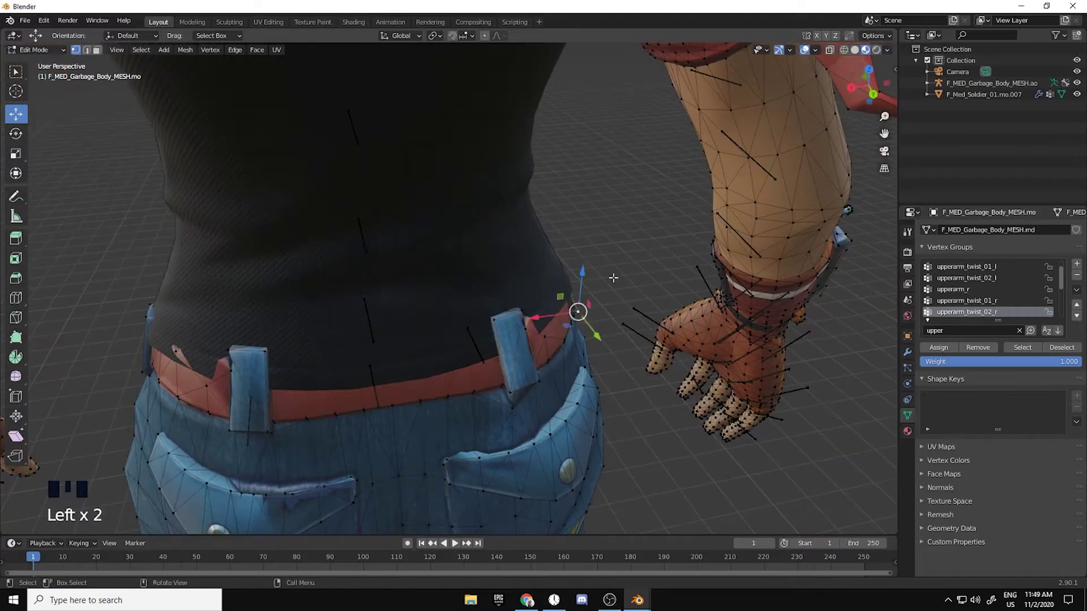
# - Pick the vertices still showing near the front hem of the jersey and return to Object Mode
pyautogui.moveTo(613, 277); pyautogui.dragTo(447, 356, button='middle')
pyautogui.keyDown('shift'); pyautogui.click(546, 388); pyautogui.keyUp('shift')
pyautogui.keyDown('shift'); pyautogui.click(376, 376); pyautogui.keyUp('shift')
pyautogui.scroll(-3, 487, 357)
pyautogui.press('Tab')
pyautogui.scroll(-3, 592, 371)
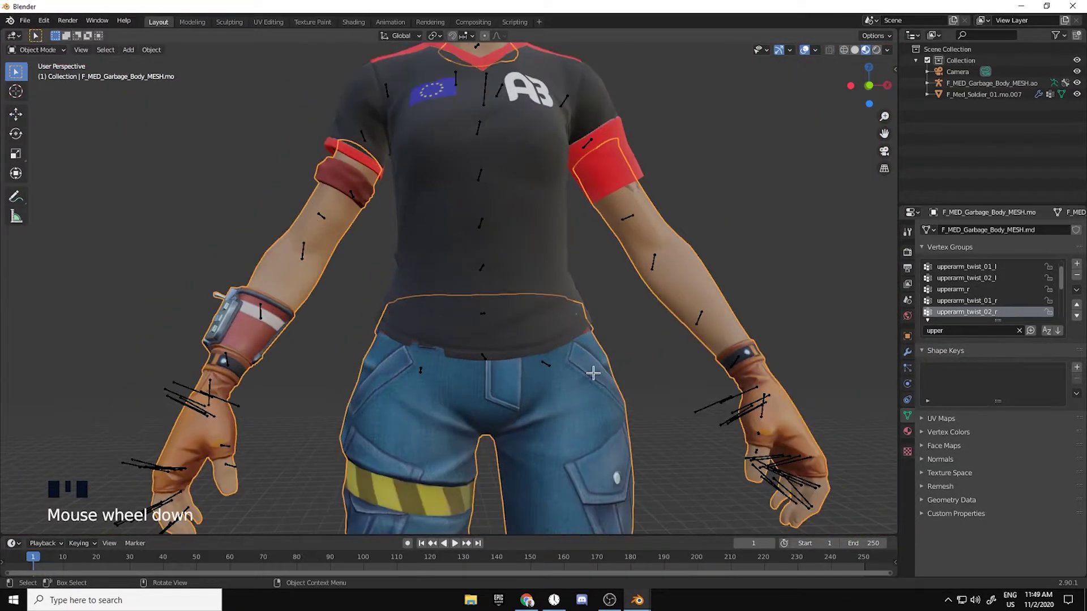
# - Enter Edit Mode on the body mesh again and move the vertices poking through the jersey at the left hip inward
pyautogui.click(630, 352)
pyautogui.moveTo(631, 352); pyautogui.dragTo(485, 315, button='middle')
pyautogui.click(502, 358)
pyautogui.press('Tab')
pyautogui.scroll(2, 493, 309)
pyautogui.keyDown('shift'); pyautogui.click(512, 369); pyautogui.keyUp('shift')
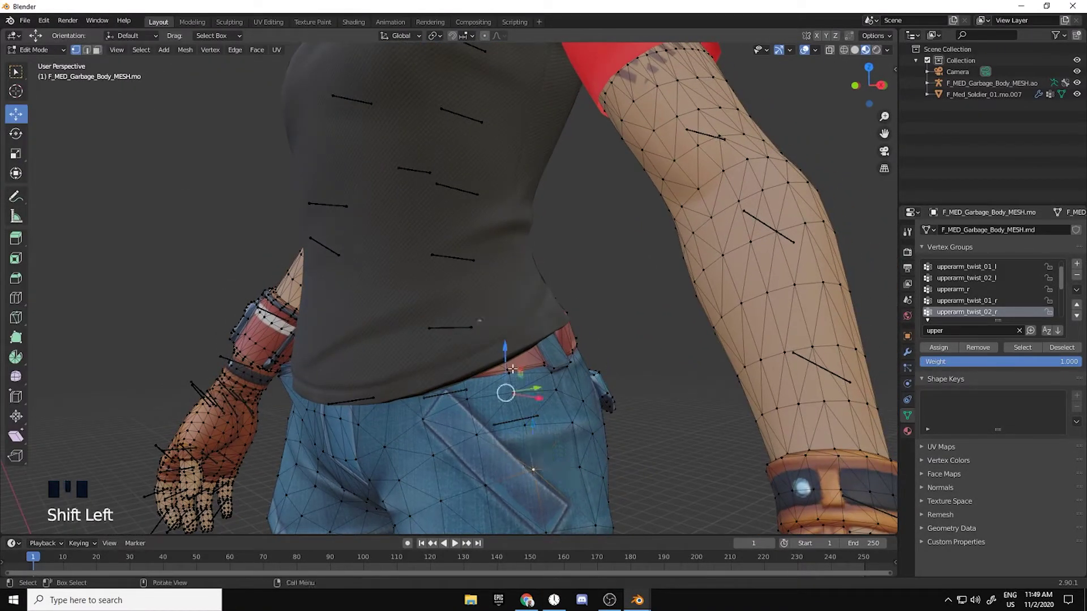
pyautogui.moveTo(532, 391); pyautogui.dragTo(537, 389)
pyautogui.click(658, 388)
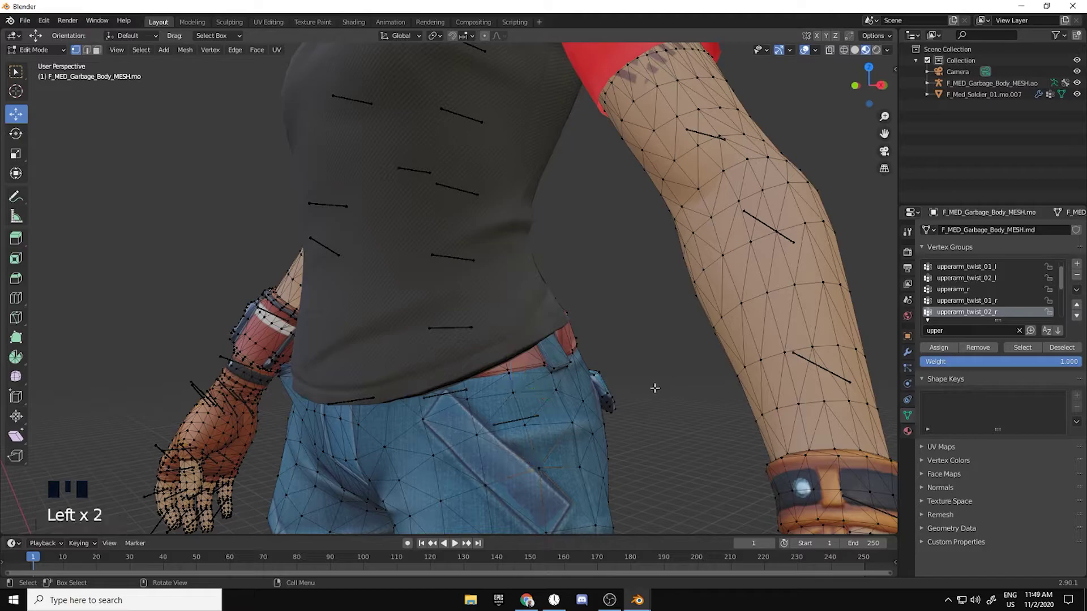
# - Return to Object Mode and join the jersey into the character's body mesh
pyautogui.moveTo(656, 387); pyautogui.dragTo(645, 198, button='middle')
pyautogui.scroll(-4, 685, 390)
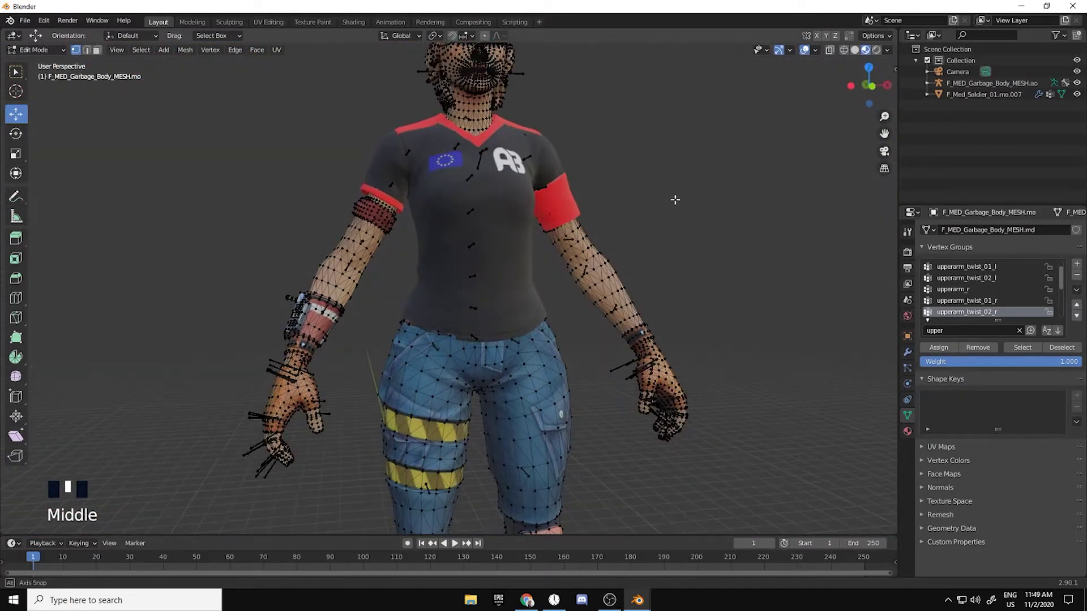
pyautogui.click(34, 50)
pyautogui.click(34, 61)
pyautogui.scroll(-2, 504, 335)
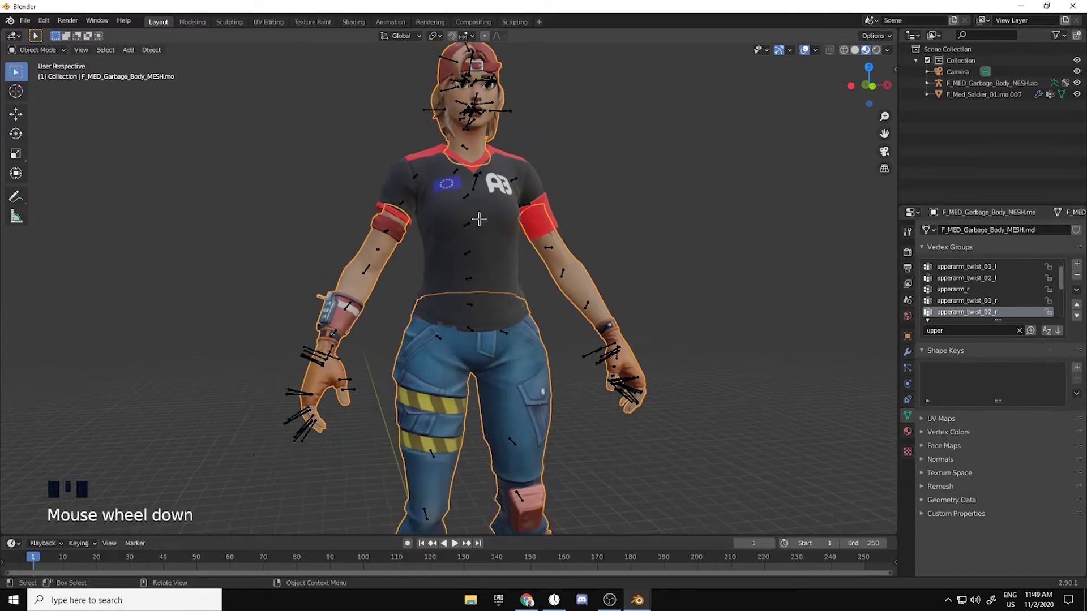
pyautogui.click(522, 245)
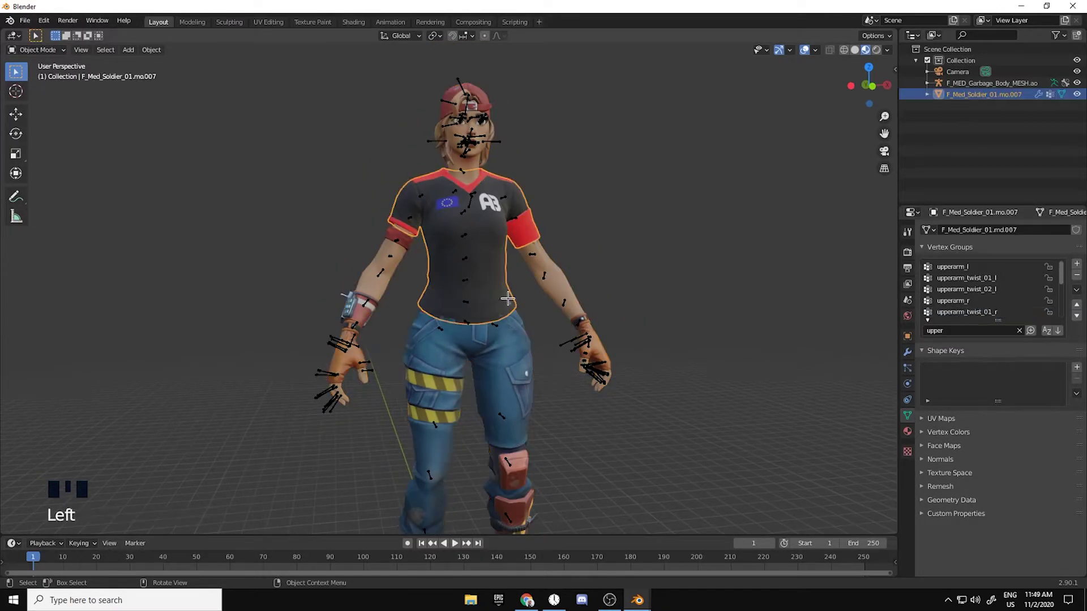
pyautogui.keyDown('shift'); pyautogui.click(557, 277); pyautogui.keyUp('shift')
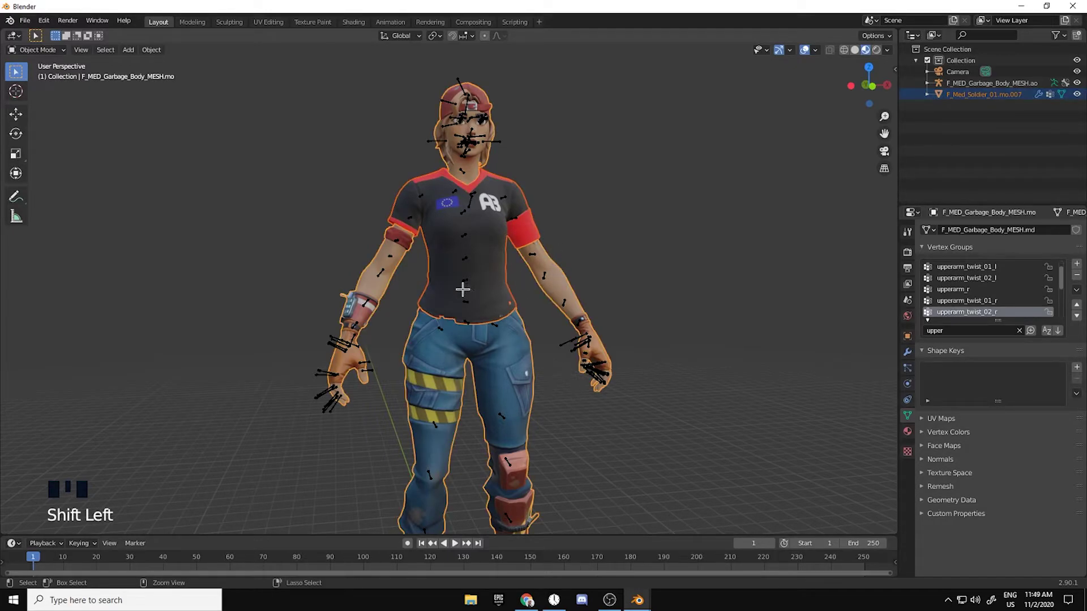
pyautogui.hotkey('ctrl', 'j')
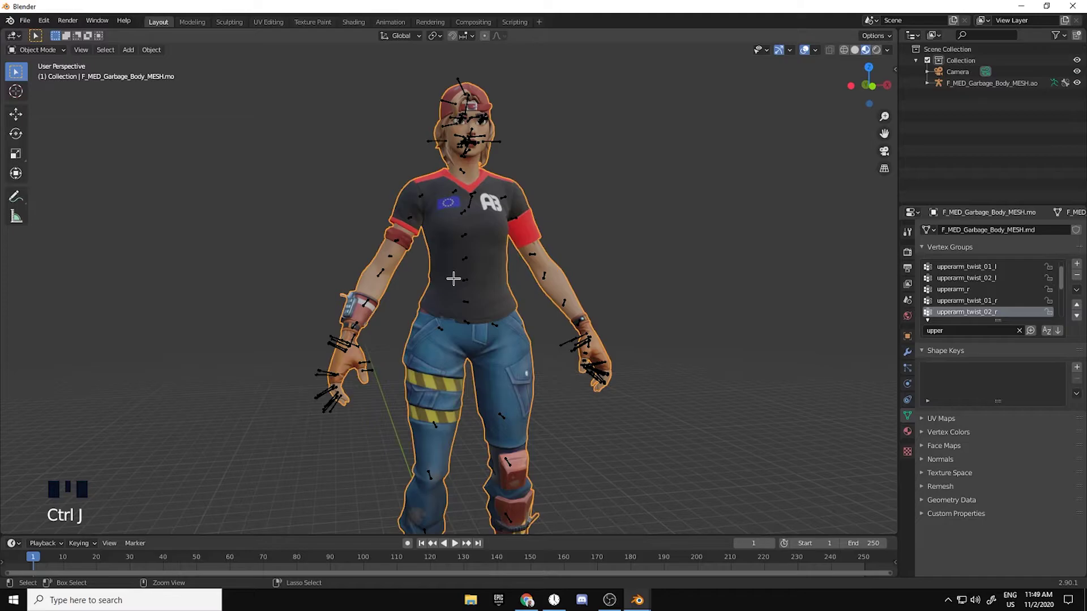
# - Select the character's armature and switch it to Pose Mode
pyautogui.click(419, 199)
pyautogui.click(32, 49)
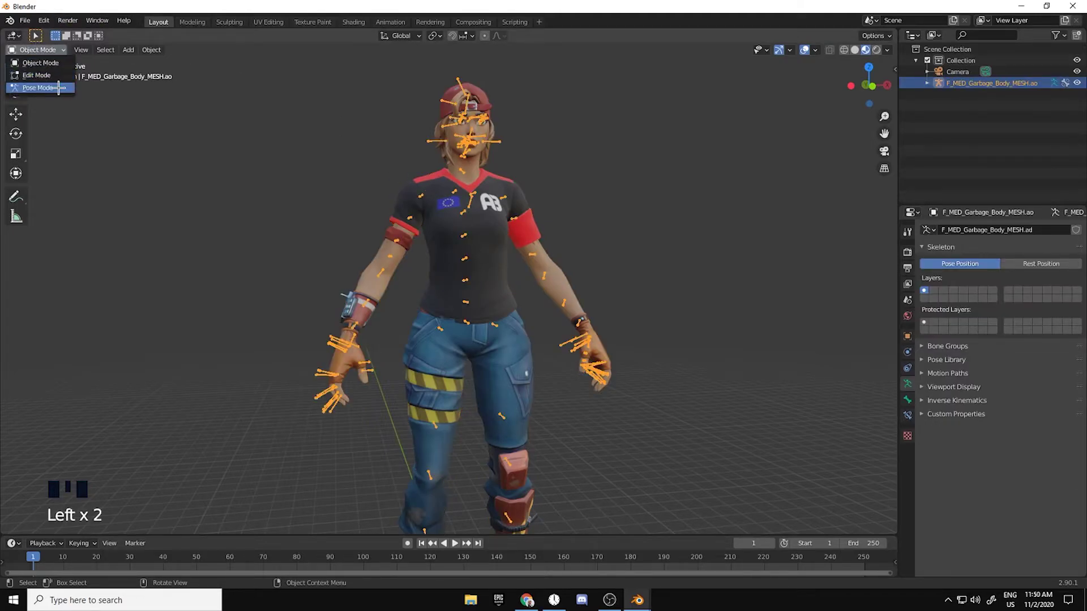
pyautogui.click(35, 85)
pyautogui.middleClick(385, 225)
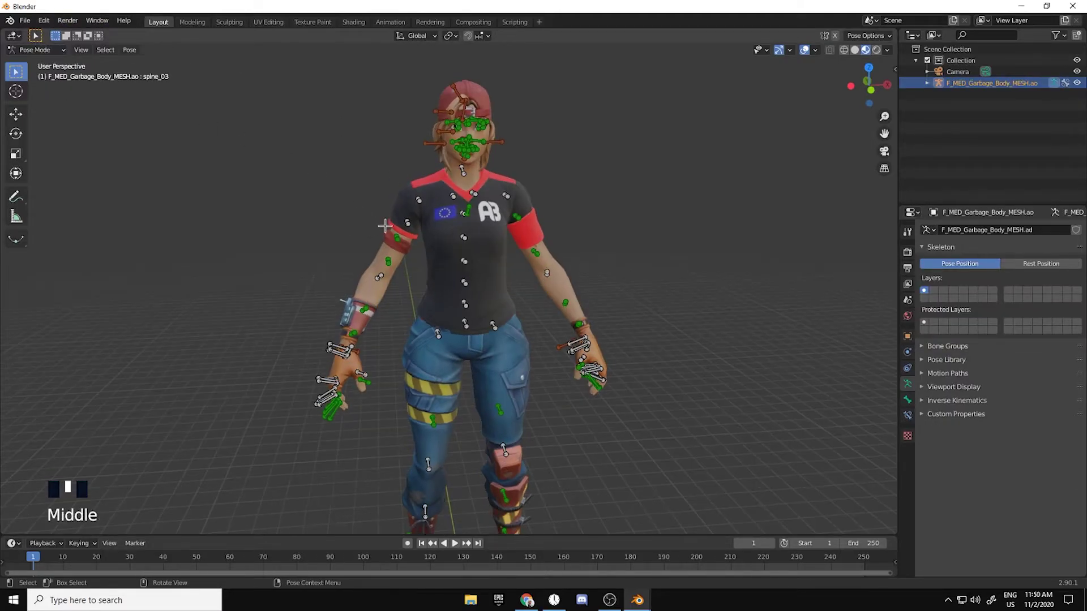
# - Try rotating bones with the Rotate tool to test how the jersey deforms, and undo the rotation
pyautogui.click(16, 134)
pyautogui.moveTo(446, 167)
pyautogui.mouseDown()
pyautogui.moveTo(466, 182)
pyautogui.moveTo(459, 170)
pyautogui.mouseUp()
pyautogui.hotkey('ctrl', 'z')
pyautogui.moveTo(506, 214); pyautogui.dragTo(470, 240, button='middle')
pyautogui.moveTo(509, 163); pyautogui.dragTo(422, 289)
pyautogui.moveTo(564, 256); pyautogui.dragTo(611, 219, button='middle')
pyautogui.click(520, 218)
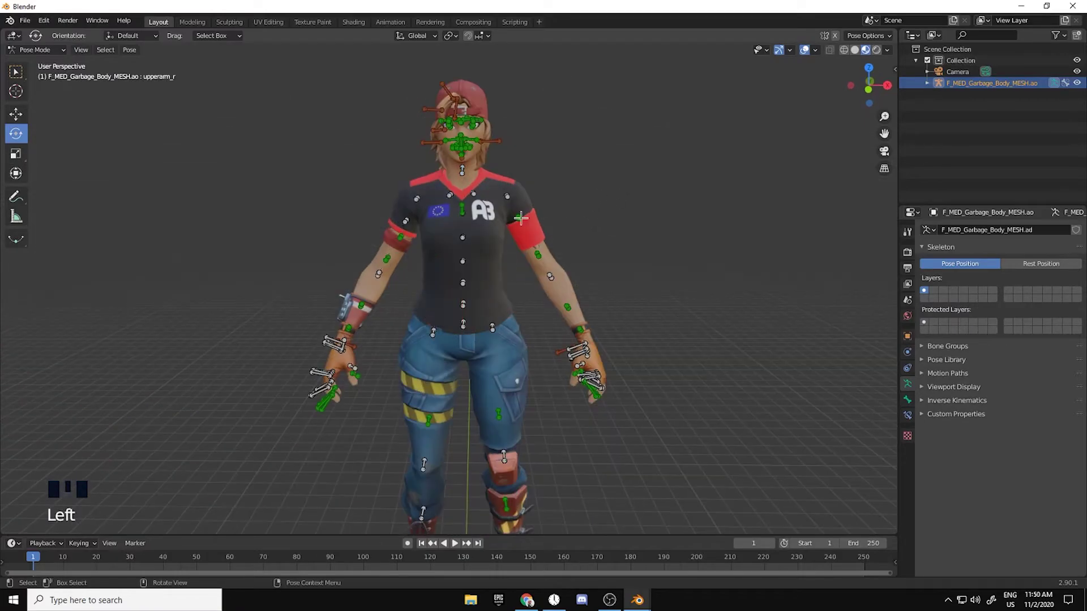
# - Select the spine_04 bone and switch the armature to Edit Mode
pyautogui.click(461, 237)
pyautogui.click(43, 49)
pyautogui.click(63, 74)
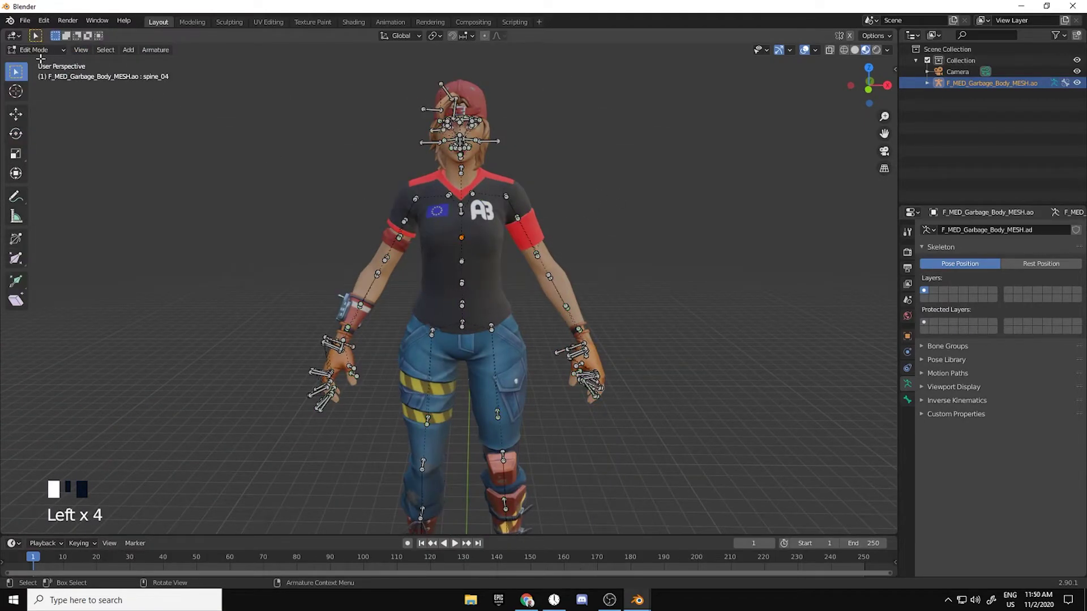
# - Return the armature to Object Mode and select the whole armature object
pyautogui.click(40, 48)
pyautogui.click(39, 66)
pyautogui.click(471, 238)
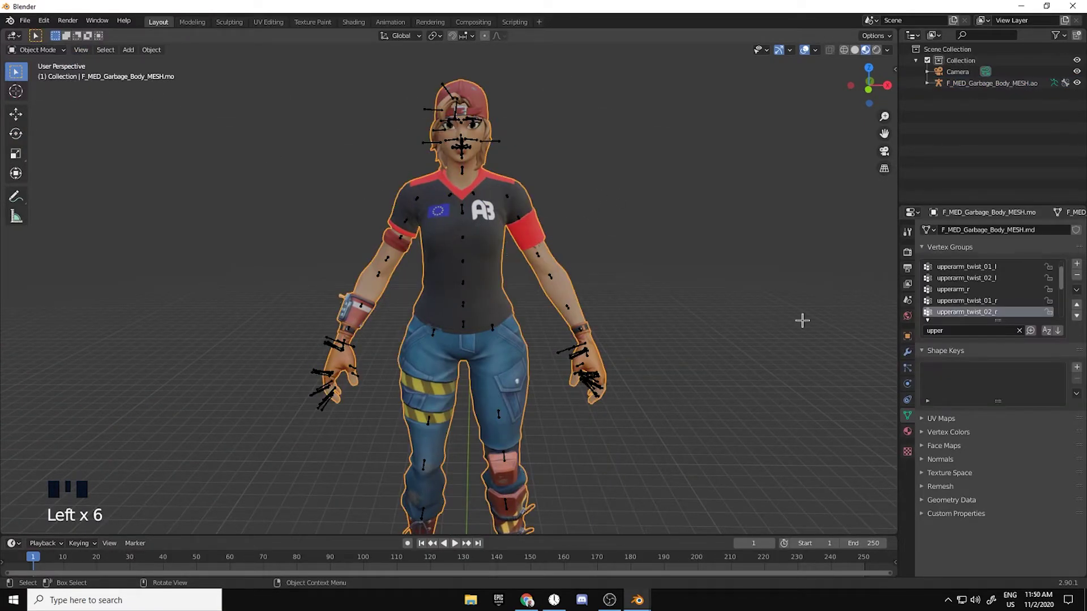
pyautogui.click(462, 233)
# - Set the armature's X, Y and Z scale to 0.011 in its object properties
pyautogui.click(907, 336)
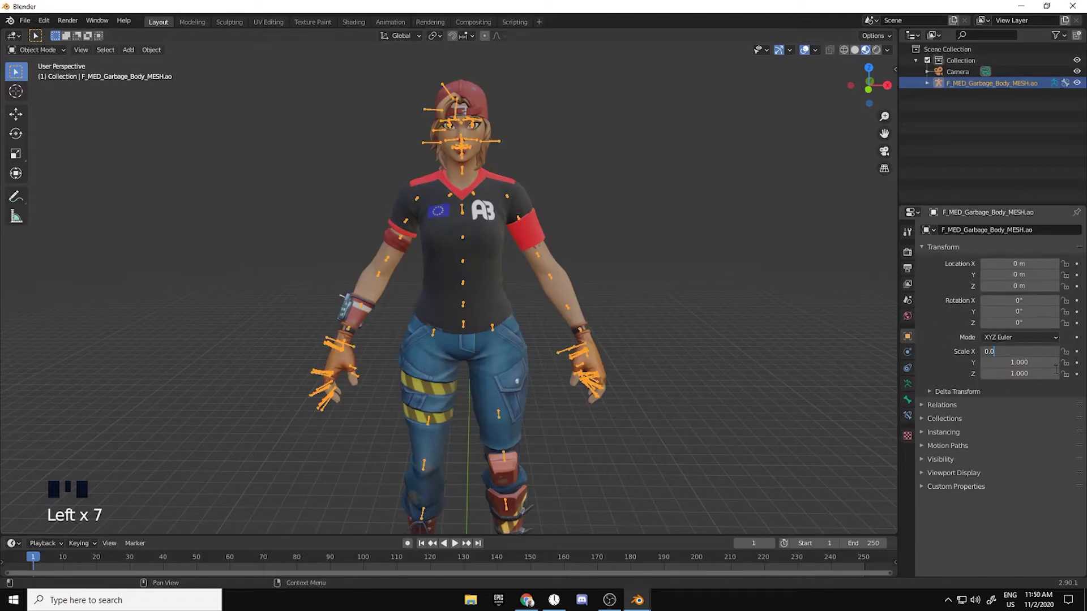
pyautogui.press('Return')
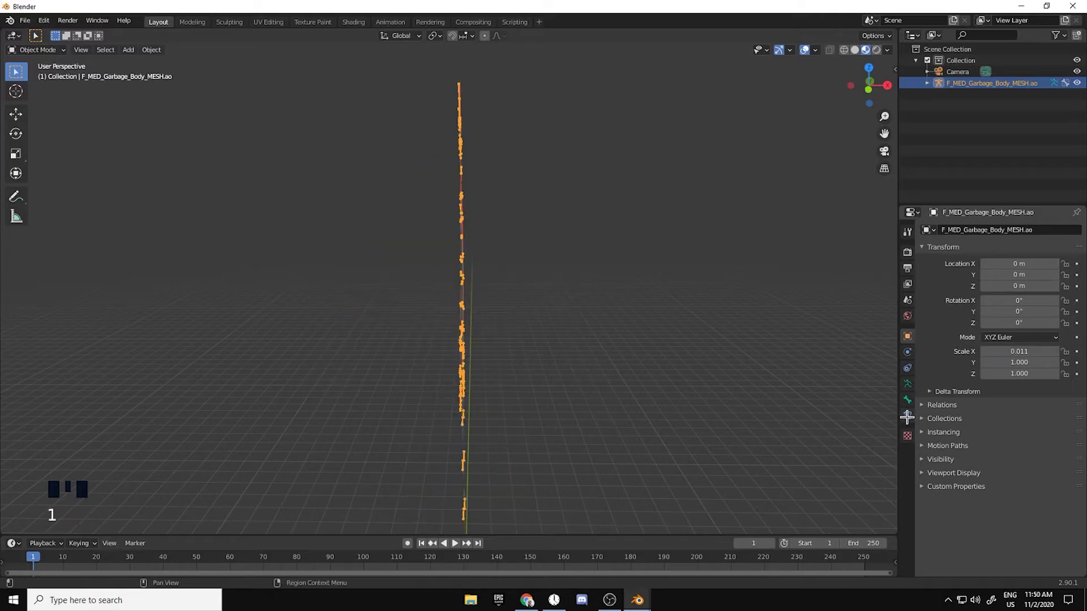
pyautogui.click(1024, 363)
pyautogui.click(1018, 376)
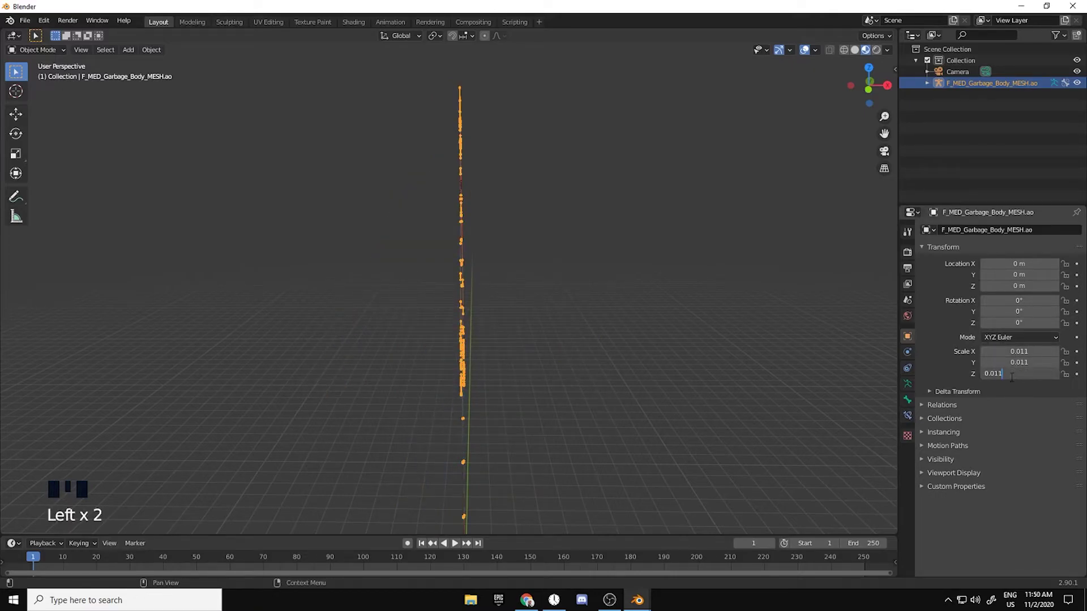
pyautogui.click(746, 324)
# - Centre the 3D cursor, frame the whole scene around the shrunken character and display it in Material Preview shading
pyautogui.hotkey('ctrl', 'c')
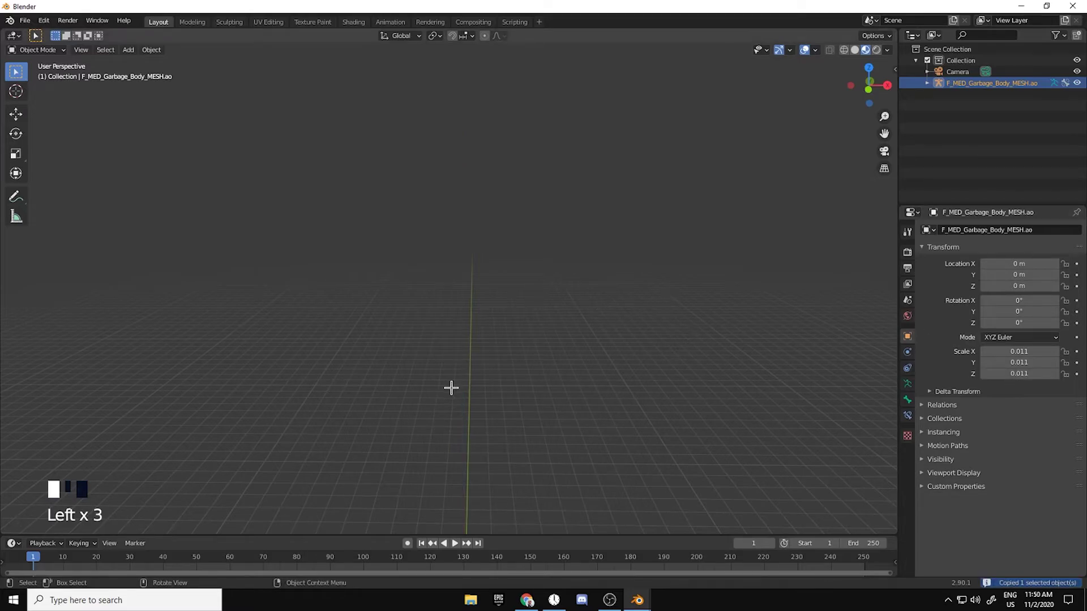
pyautogui.hotkey('shift', 'c')
pyautogui.press('z')
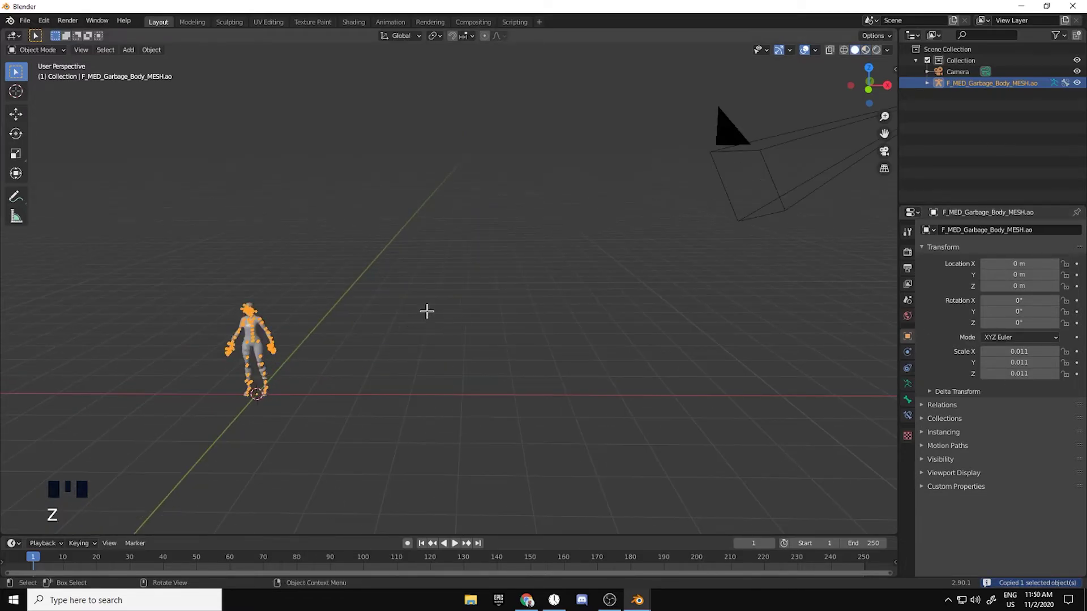
pyautogui.moveTo(508, 295)
pyautogui.keyDown('shift'); pyautogui.mouseDown(button='middle')
pyautogui.moveTo(609, 303)
pyautogui.moveTo(660, 285)
pyautogui.mouseUp(button='middle'); pyautogui.keyUp('shift')
pyautogui.keyDown('shift'); pyautogui.scroll(1, 661, 286); pyautogui.keyUp('shift')
pyautogui.click(865, 49)
# - Examine the rescaled character and its jersey from several angles and distances
pyautogui.moveTo(463, 301); pyautogui.dragTo(495, 279, button='middle')
pyautogui.moveTo(491, 287)
pyautogui.keyDown('shift'); pyautogui.mouseDown(button='middle')
pyautogui.moveTo(473, 312)
pyautogui.moveTo(548, 367)
pyautogui.moveTo(386, 328)
pyautogui.mouseUp(button='middle'); pyautogui.keyUp('shift')
pyautogui.keyDown('shift'); pyautogui.scroll(2, 549, 366); pyautogui.keyUp('shift')
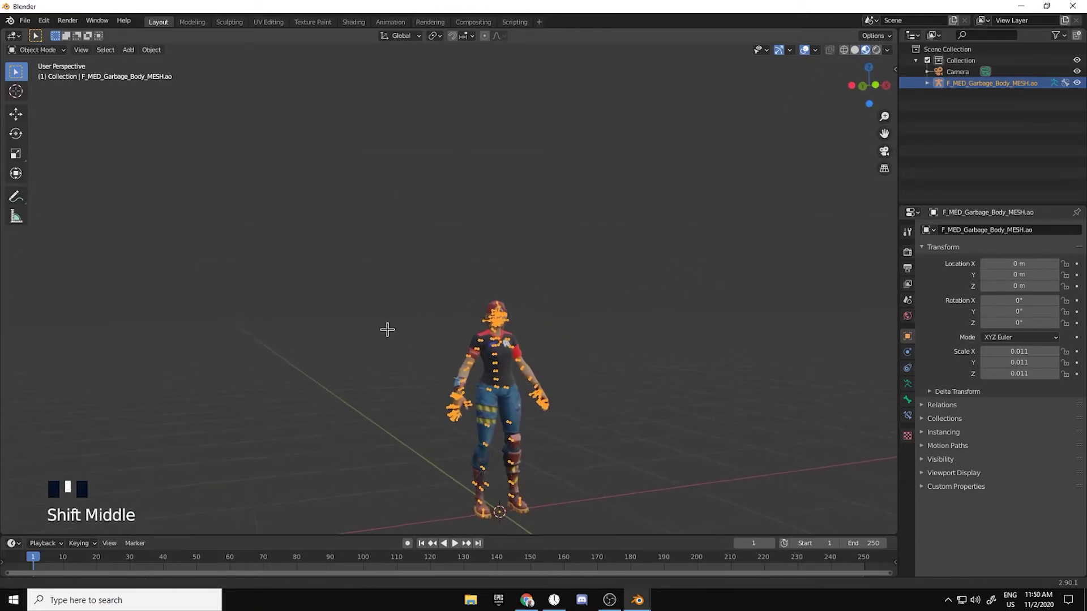
pyautogui.scroll(5, 546, 425)
pyautogui.keyDown('shift'); pyautogui.moveTo(546, 424); pyautogui.dragTo(92, 242, button='middle'); pyautogui.keyUp('shift')
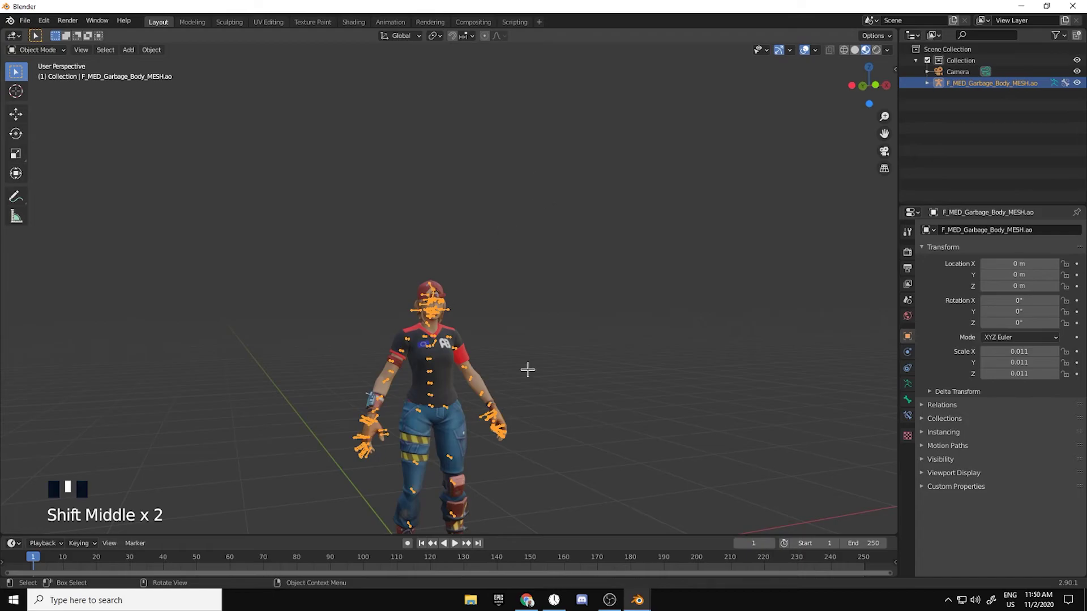
pyautogui.moveTo(528, 369); pyautogui.dragTo(520, 402, button='middle')
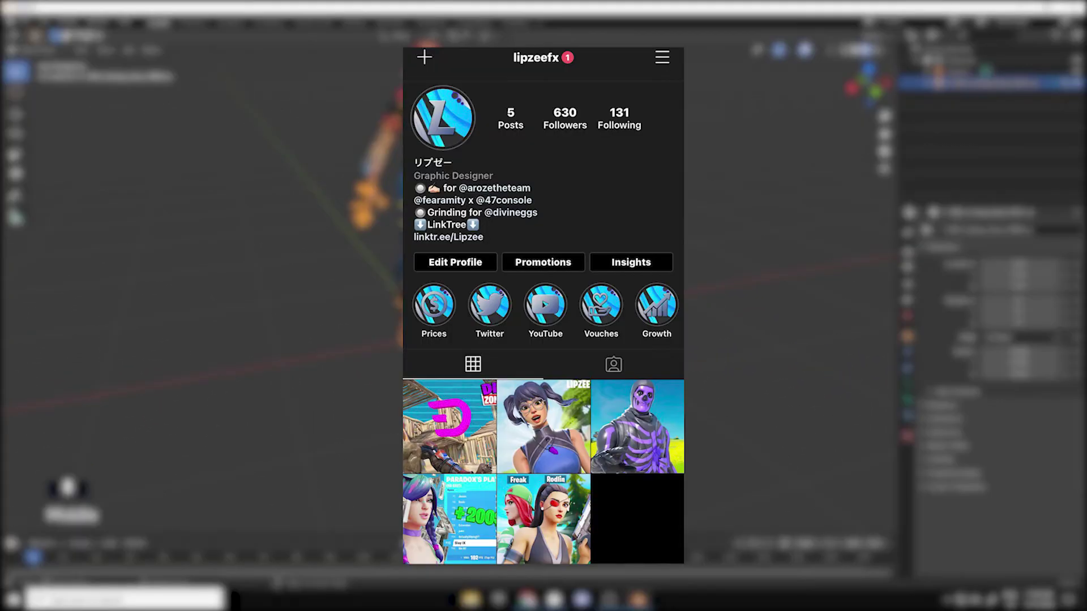
pyautogui.moveTo(551, 338)
pyautogui.mouseDown(button='middle')
pyautogui.moveTo(453, 322)
pyautogui.moveTo(546, 317)
pyautogui.mouseUp(button='middle')
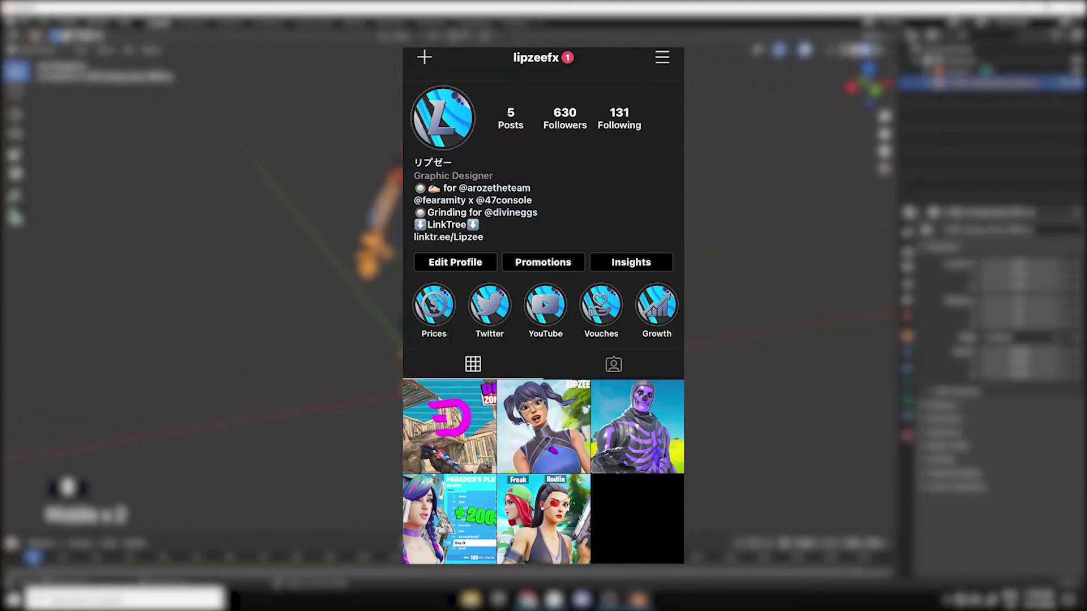
pyautogui.scroll(-2, 480, 391)
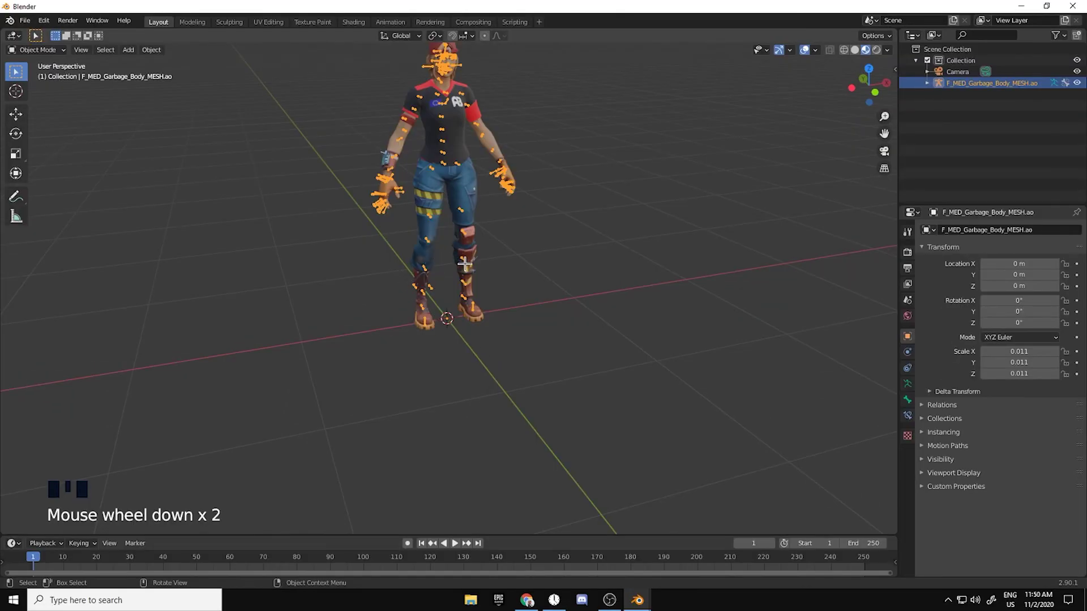
pyautogui.scroll(-5, 558, 273)
pyautogui.moveTo(558, 273); pyautogui.dragTo(531, 266, button='middle')
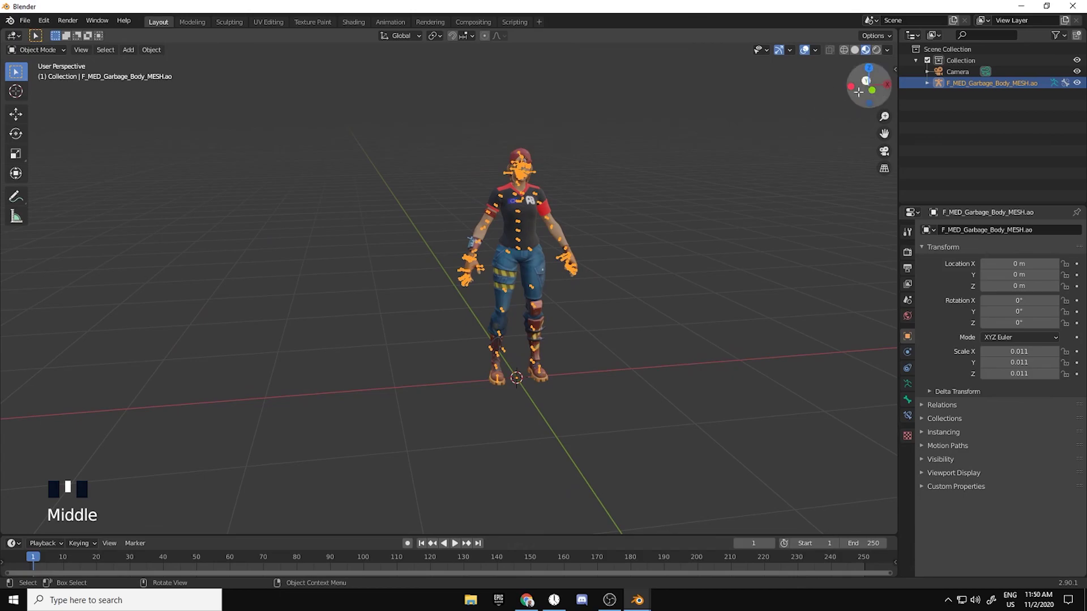